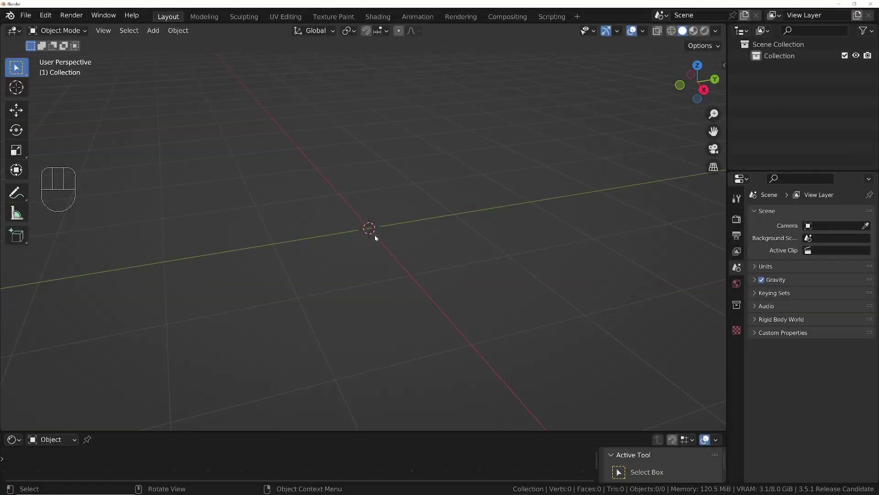
Add a mesh cylinder at the origin with 32 vertices.
{"action": "key", "text": "shift+a"}
{"action": "mouse_move", "coordinate": [376, 237]}
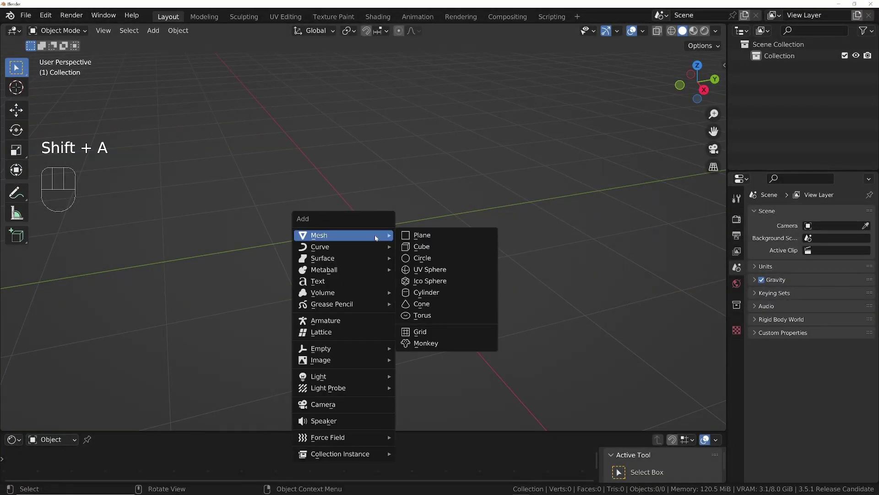
{"action": "left_click", "coordinate": [430, 292]}
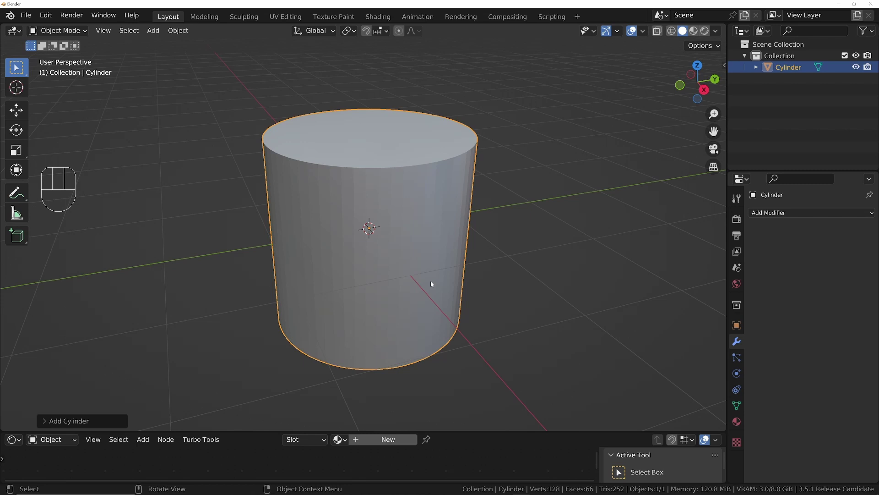
{"action": "key", "text": "F9"}
{"action": "left_click", "coordinate": [552, 299]}
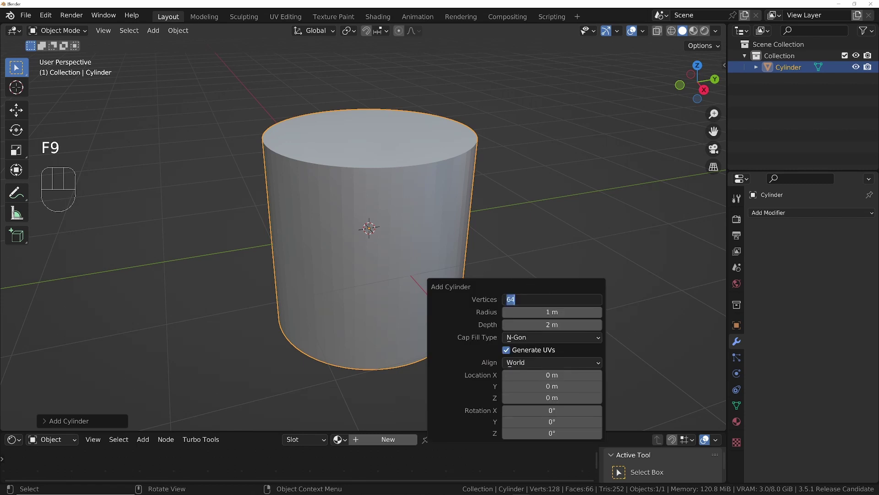
{"action": "type", "text": "32"}
{"action": "key", "text": "Return"}
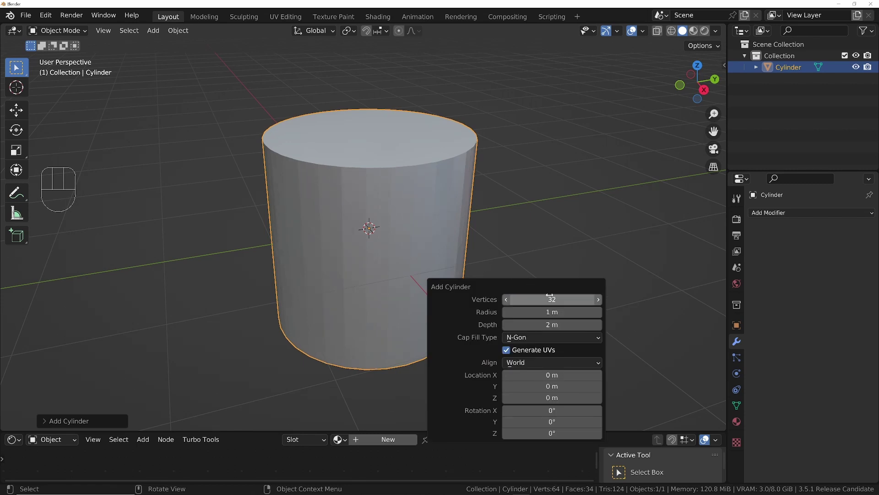
Rotate the cylinder 90 degrees about the global X axis so it lies on its side.
{"action": "middle_click_drag", "start_coordinate": [373, 205], "coordinate": [379, 227], "text": "ctrl"}
{"action": "type", "text": "rx"}
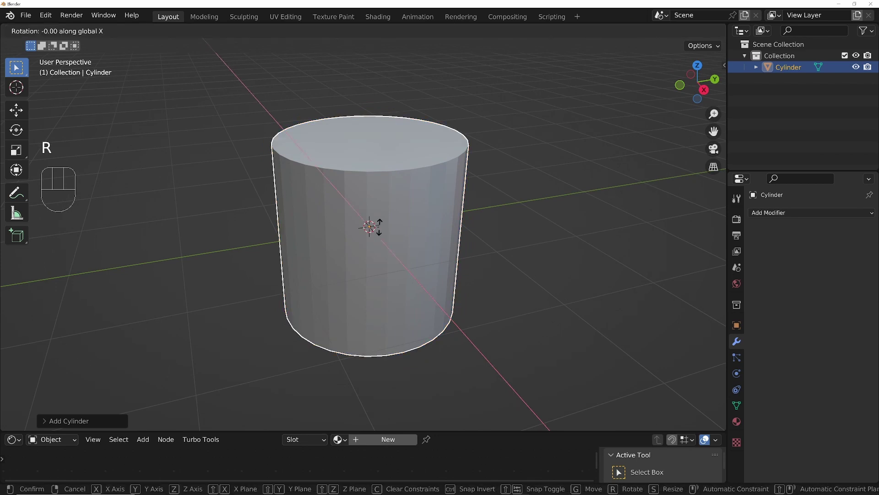
{"action": "type", "text": "90"}
{"action": "key", "text": "Return"}
Bevel the rims of both end caps in edit mode by about 0.09 m with 5 segments, then return to object mode.
{"action": "key", "text": "Tab"}
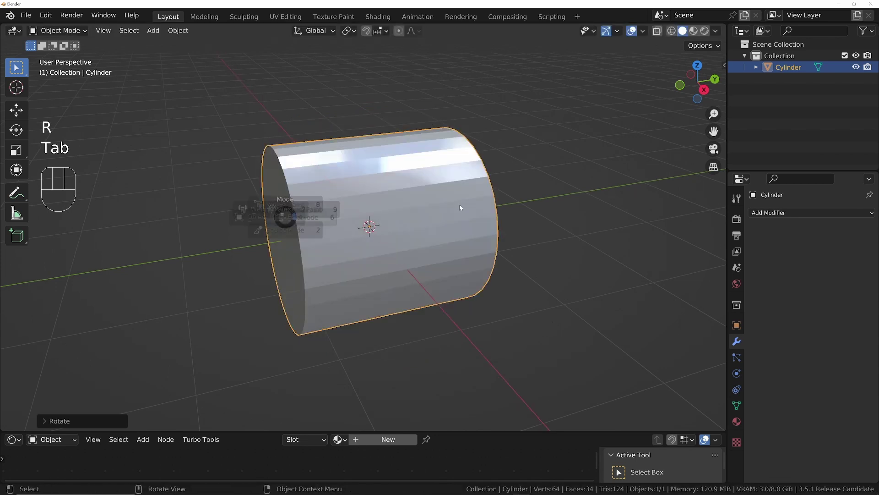
{"action": "middle_click_drag", "start_coordinate": [460, 205], "coordinate": [441, 230]}
{"action": "key", "text": "3"}
{"action": "left_click", "coordinate": [296, 250]}
{"action": "left_click", "coordinate": [503, 226], "text": "shift"}
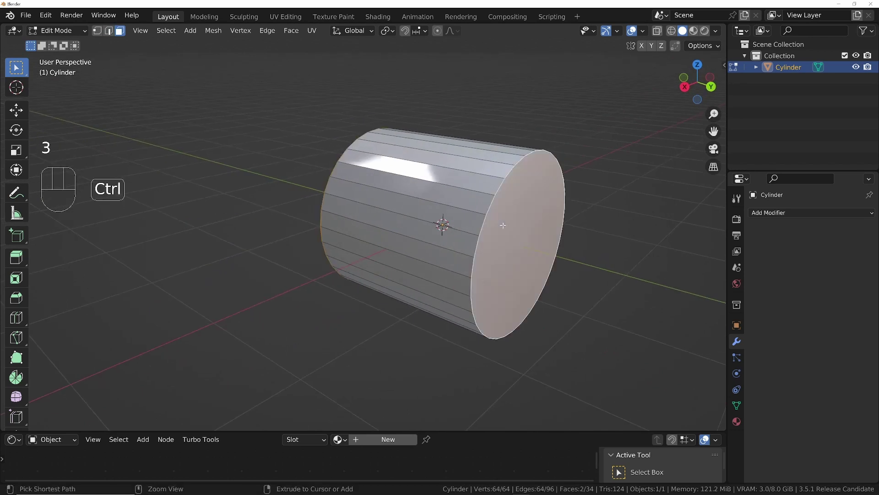
{"action": "key", "text": "ctrl+b"}
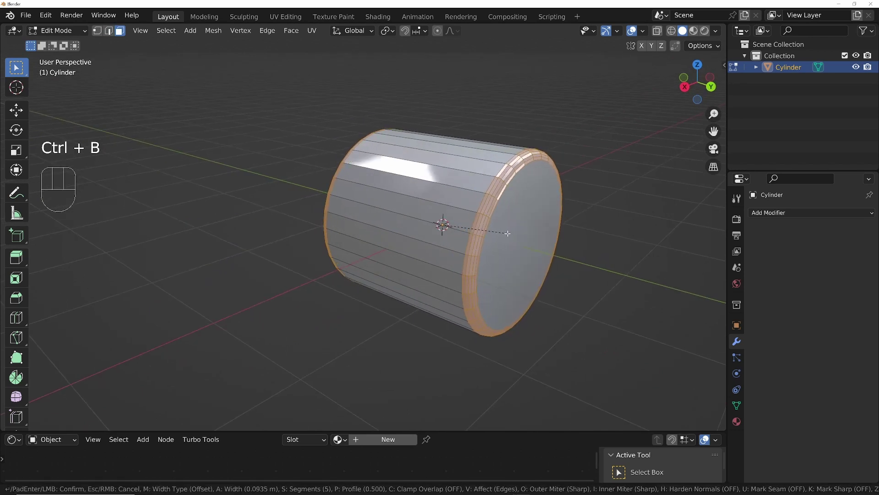
{"action": "left_click", "coordinate": [507, 234]}
{"action": "middle_click_drag", "start_coordinate": [508, 234], "coordinate": [418, 220]}
{"action": "key", "text": "Tab"}
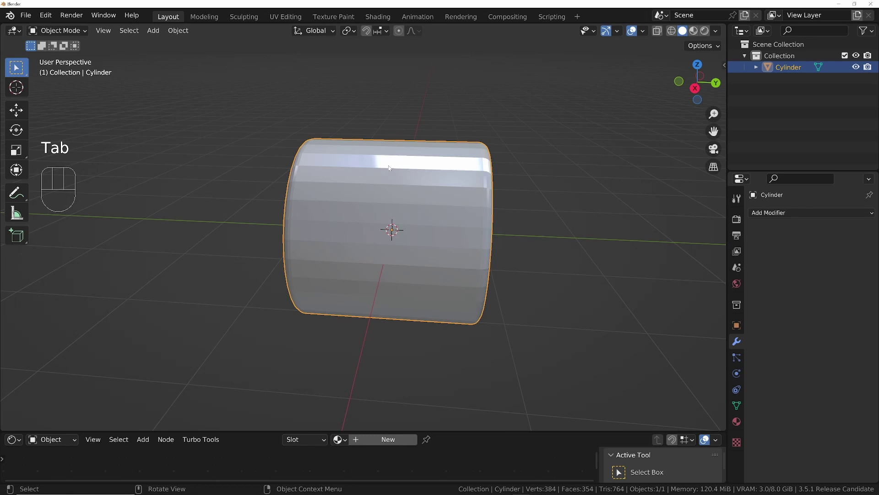
Duplicate the cylinder in place and rename the copy ORIGINAL.
{"action": "key", "text": "shift+d"}
{"action": "right_click", "coordinate": [353, 193]}
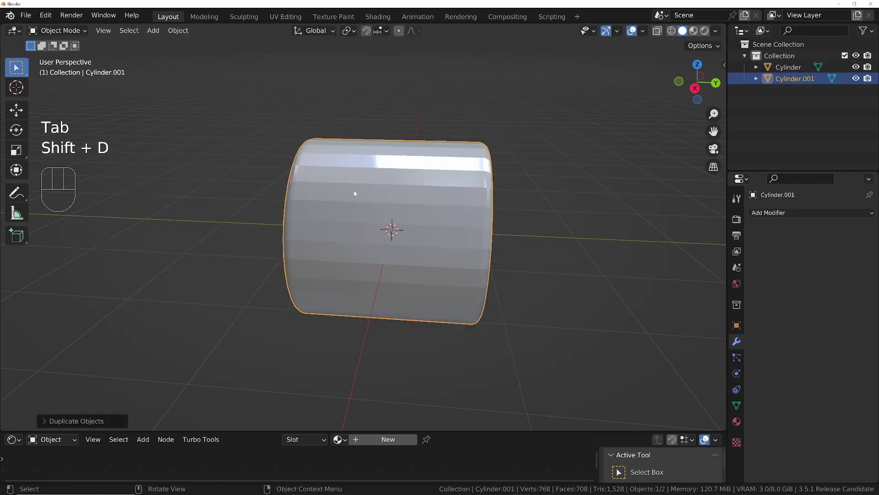
{"action": "double_click", "coordinate": [796, 78]}
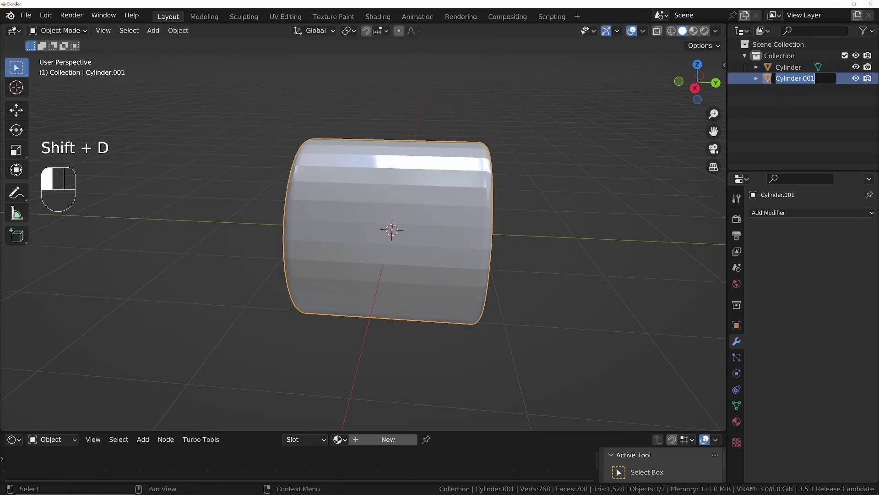
{"action": "type", "text": "ORIGINAL"}
{"action": "key", "text": "Return"}
Hide ORIGINAL from the viewport and renders, and reselect the working Cylinder object.
{"action": "left_click", "coordinate": [856, 79]}
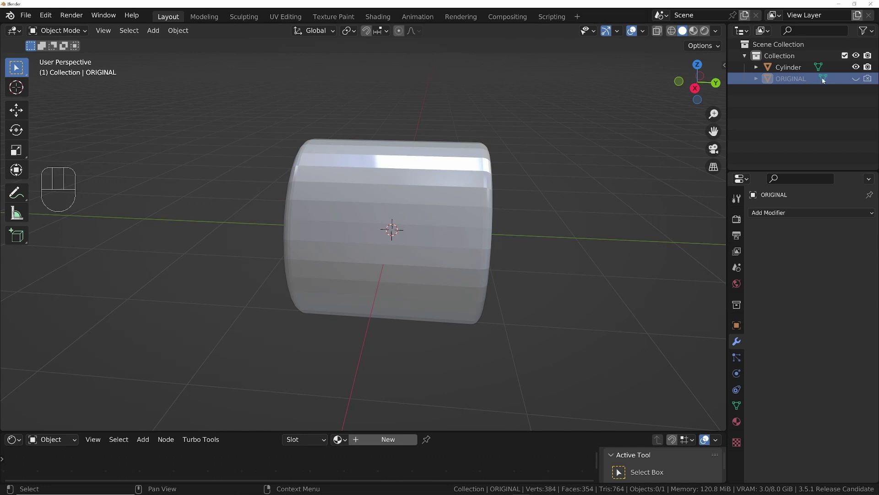
{"action": "left_click", "coordinate": [795, 68]}
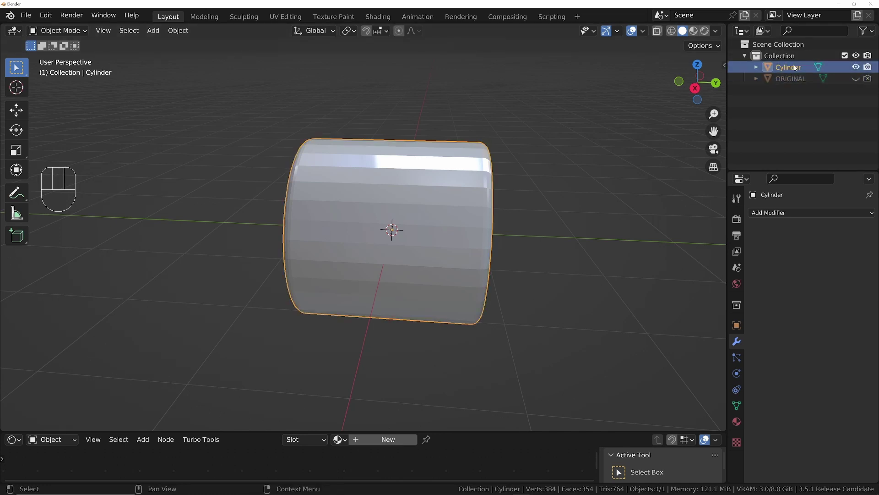
{"action": "middle_click_drag", "start_coordinate": [491, 166], "coordinate": [445, 222], "text": "ctrl"}
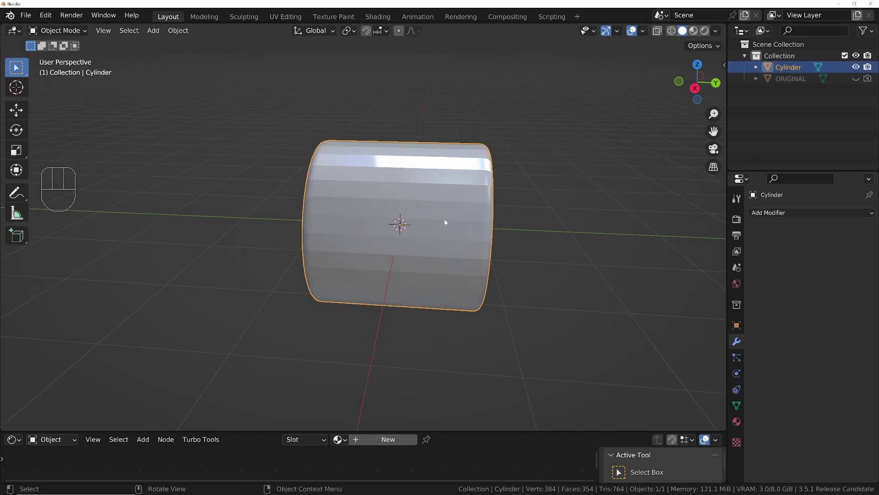
In the right orthographic view, add three evenly spaced, centred loop cuts around the cylinder's side.
{"action": "key", "text": "KP_3"}
{"action": "key", "text": "Tab"}
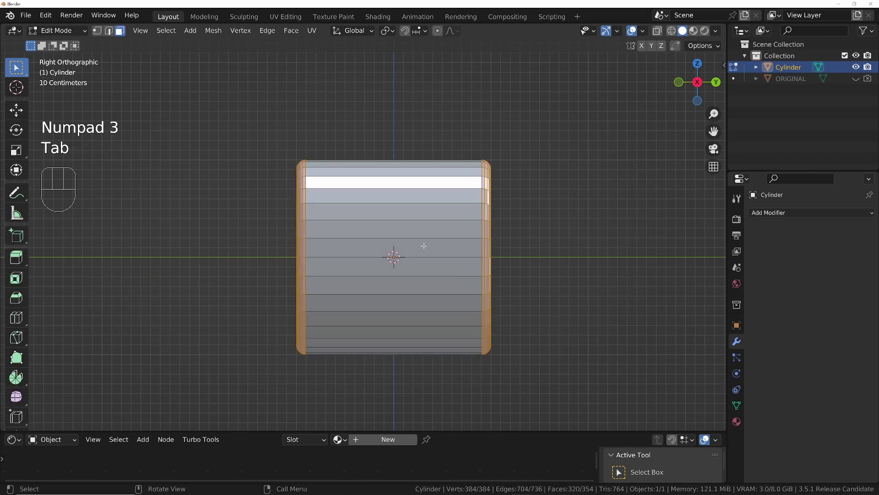
{"action": "key", "text": "ctrl+r"}
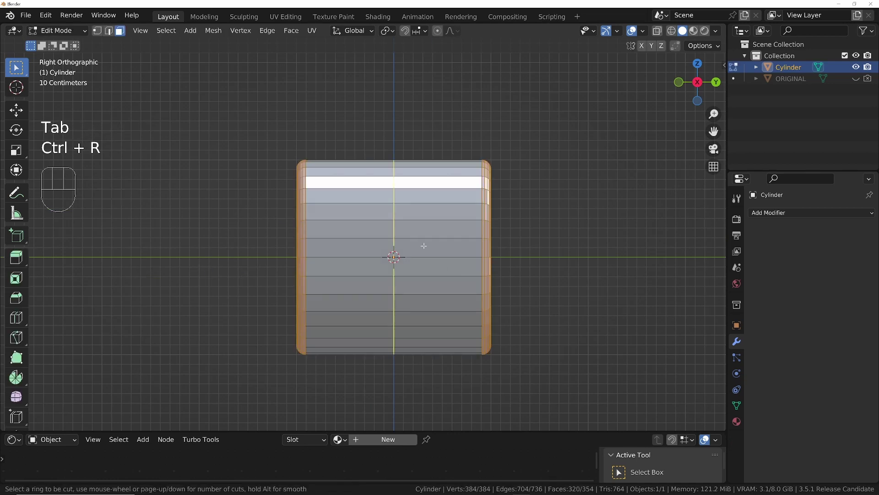
{"action": "scroll", "coordinate": [424, 246], "scroll_direction": "up", "scroll_amount": 2}
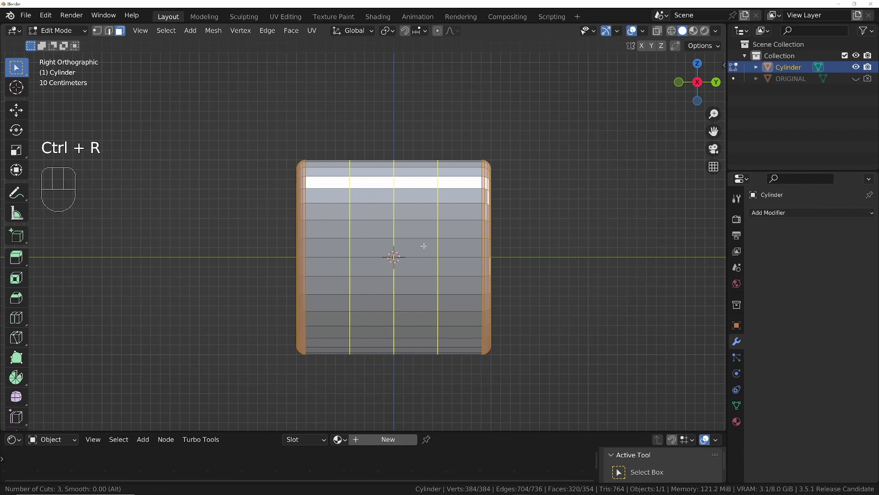
{"action": "left_click", "coordinate": [424, 246]}
{"action": "right_click", "coordinate": [421, 245]}
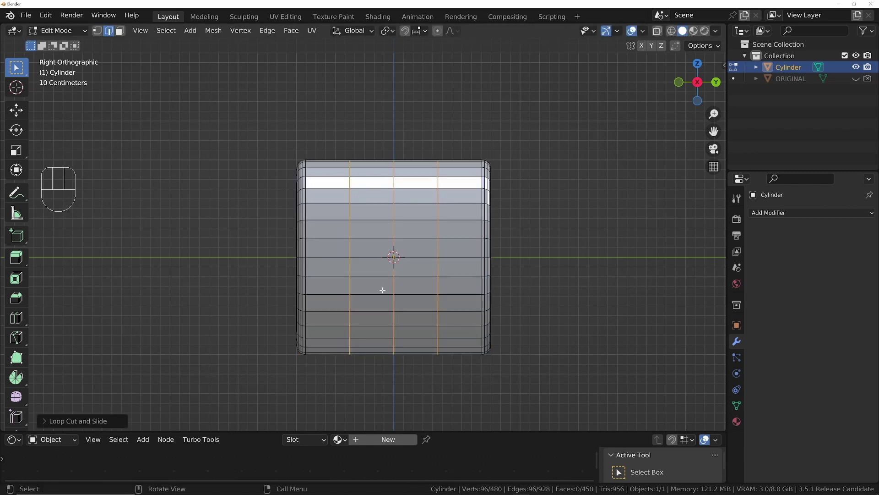
Select the central block of side faces, two wide by four high, and reshape it with LoopTools Circle.
{"action": "key", "text": "3"}
{"action": "left_click", "coordinate": [371, 218]}
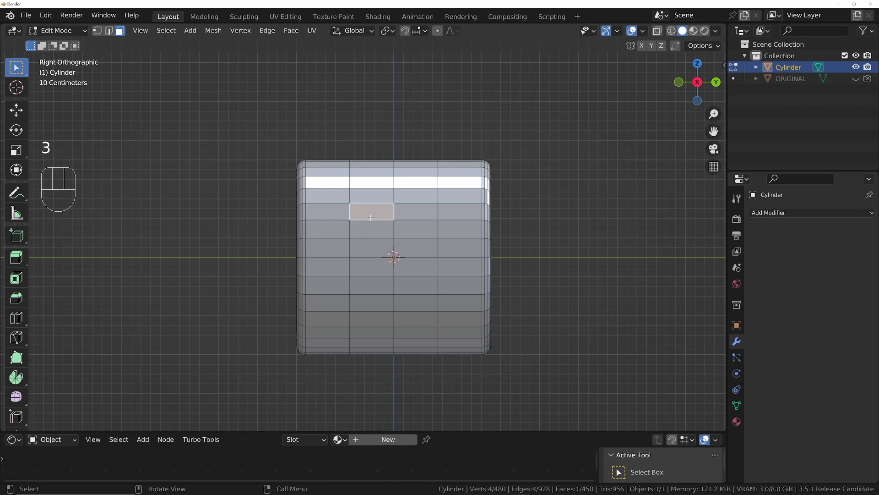
{"action": "left_click", "coordinate": [421, 287], "text": "ctrl+shift"}
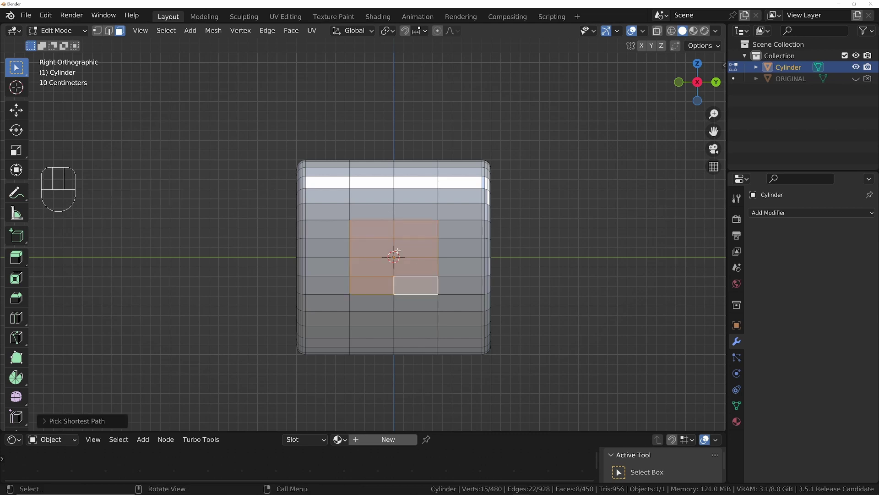
{"action": "right_click", "coordinate": [562, 147]}
{"action": "mouse_move", "coordinate": [536, 138]}
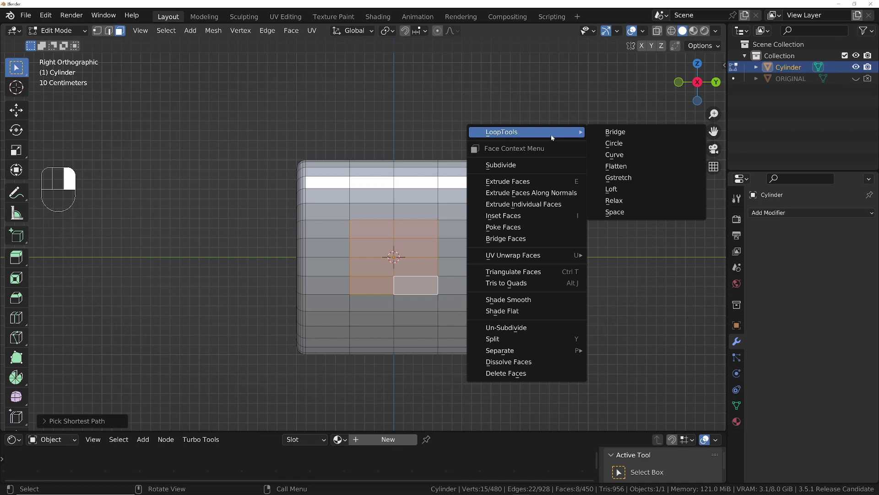
{"action": "left_click", "coordinate": [622, 143]}
{"action": "middle_click_drag", "start_coordinate": [380, 241], "coordinate": [499, 250]}
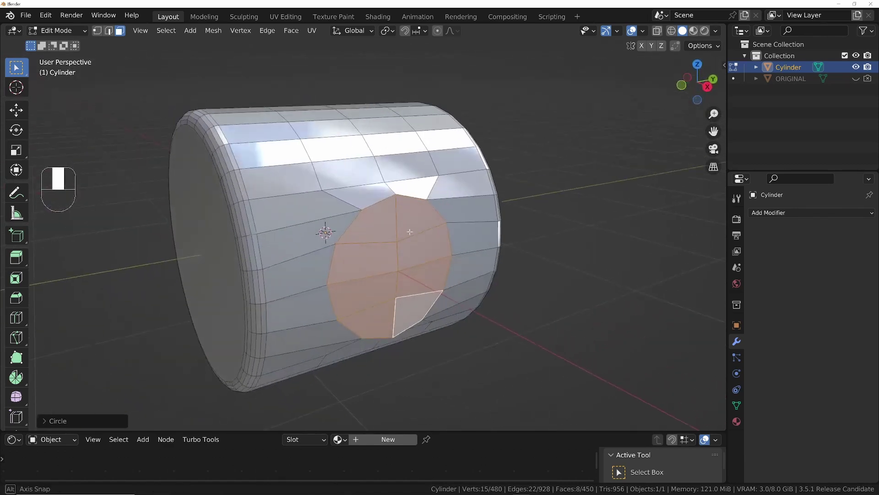
{"action": "middle_click_drag", "start_coordinate": [408, 232], "coordinate": [422, 207]}
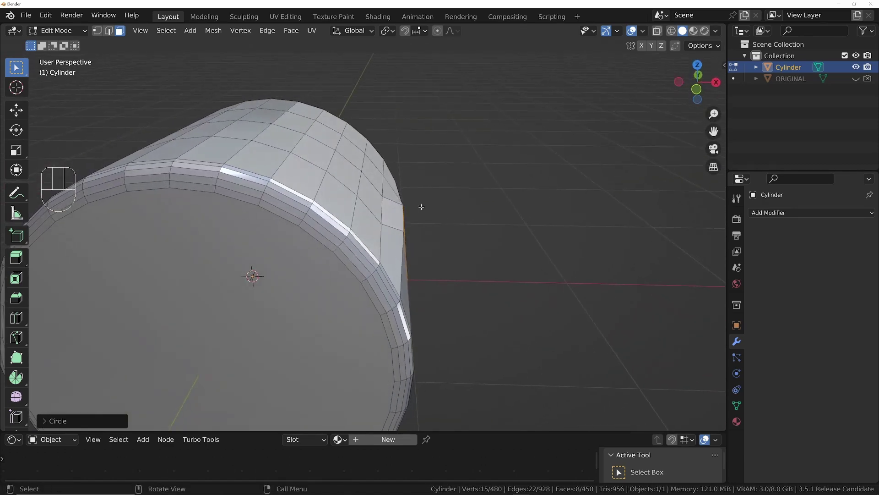
{"action": "scroll", "coordinate": [395, 261], "scroll_direction": "down", "scroll_amount": 5}
Return to object mode and add a Shrinkwrap modifier to the cylinder with ORIGINAL as its target.
{"action": "key", "text": "Tab"}
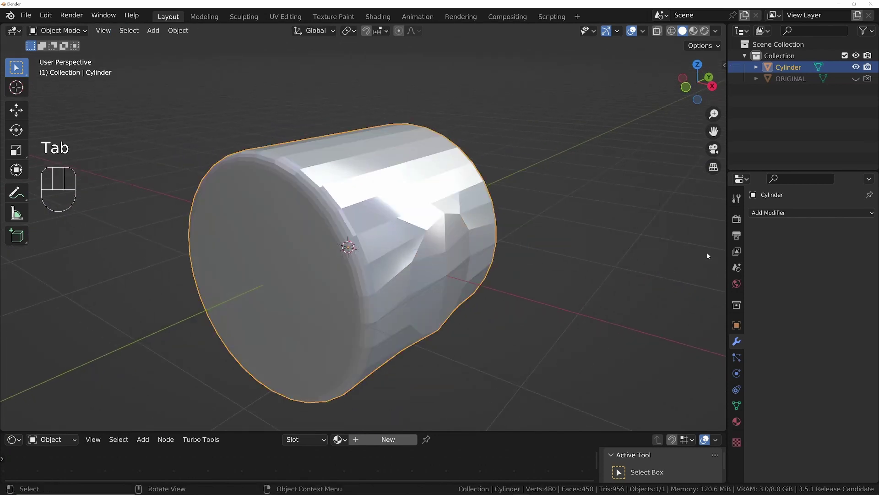
{"action": "left_click", "coordinate": [774, 213]}
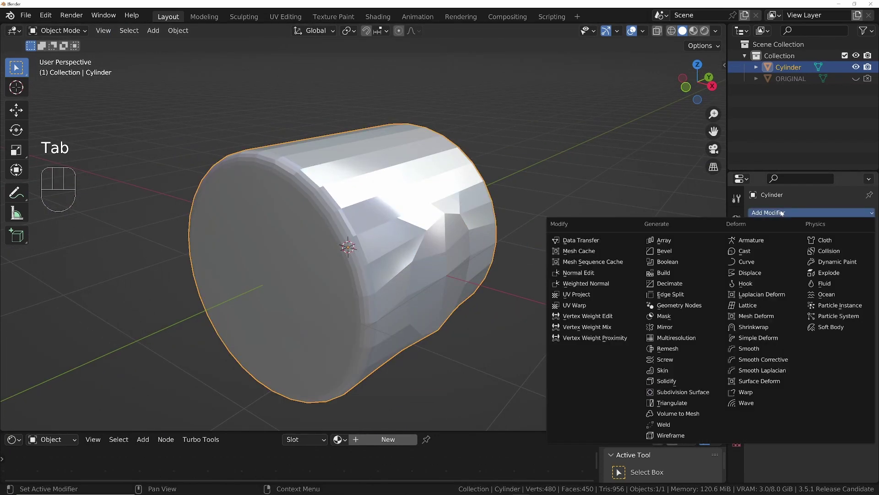
{"action": "left_click", "coordinate": [758, 328]}
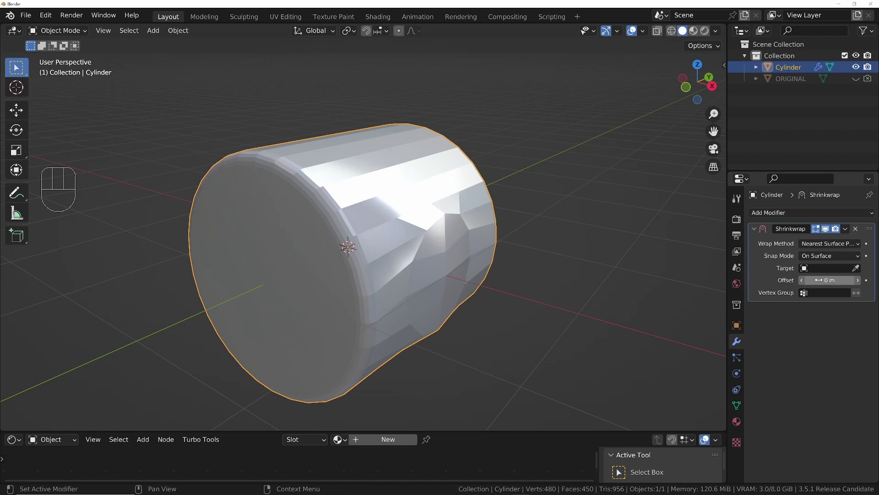
{"action": "key", "text": "e"}
{"action": "left_click", "coordinate": [788, 79]}
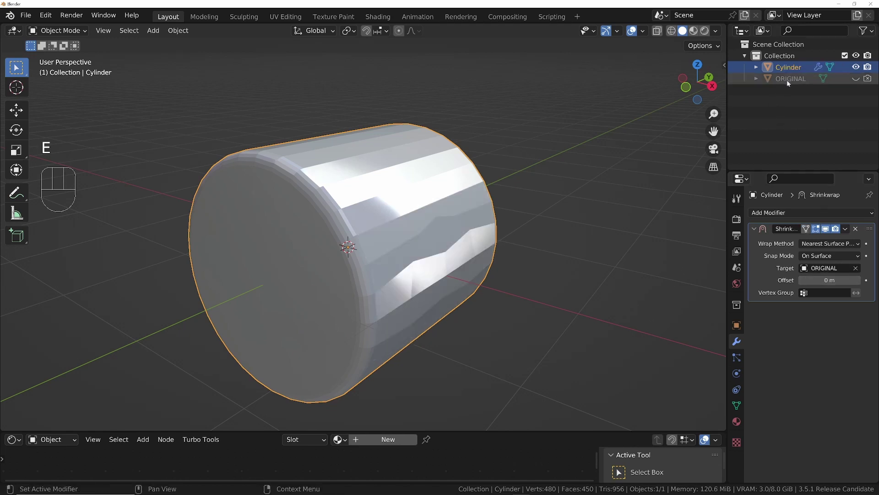
Set the Shrinkwrap wrap method to Target Normal Project.
{"action": "left_click", "coordinate": [831, 245]}
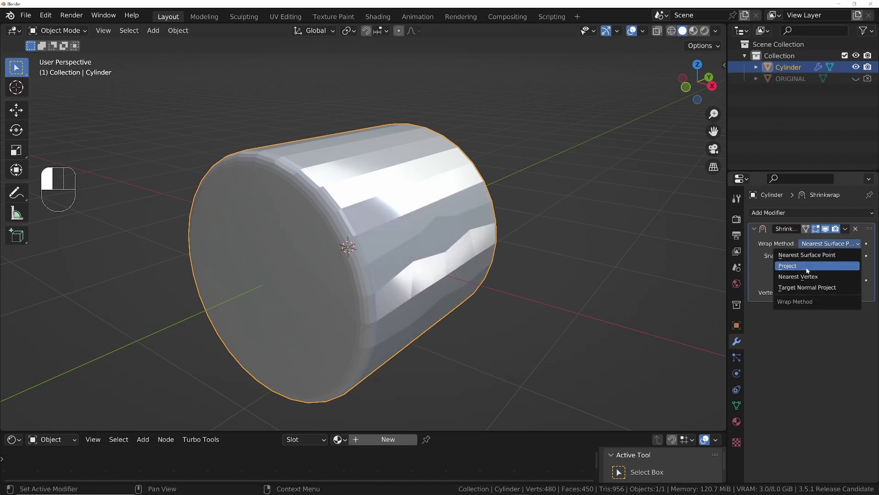
{"action": "left_click", "coordinate": [807, 287]}
{"action": "middle_click_drag", "start_coordinate": [476, 284], "coordinate": [393, 248]}
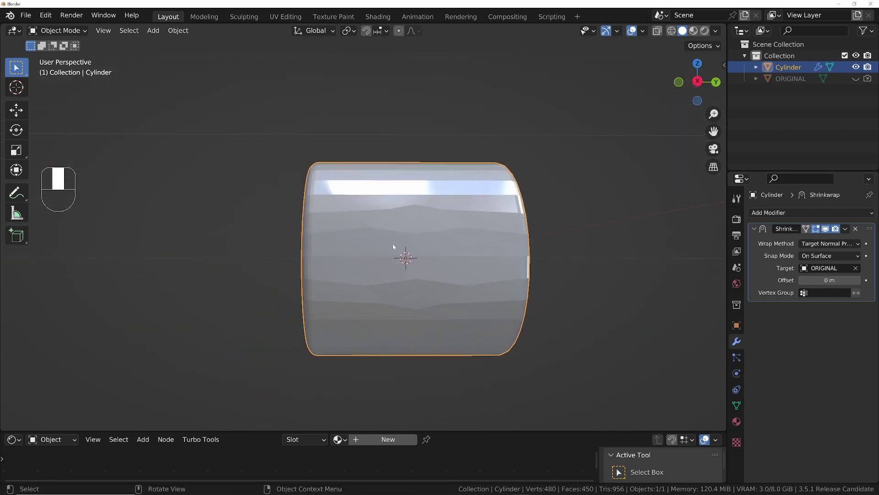
{"action": "middle_click_drag", "start_coordinate": [420, 202], "coordinate": [420, 235], "text": "ctrl"}
Enter edit mode and turn on the Shrinkwrap modifier's on-cage display.
{"action": "key", "text": "Tab"}
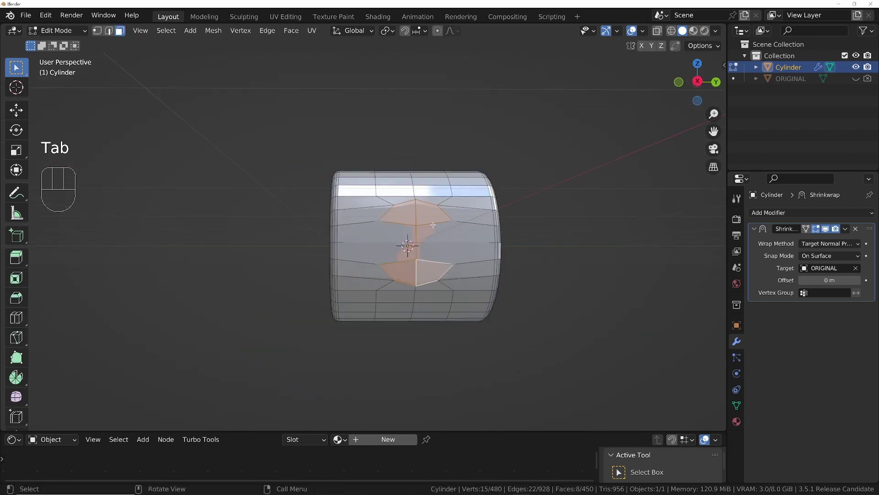
{"action": "middle_click_drag", "start_coordinate": [340, 257], "coordinate": [343, 252]}
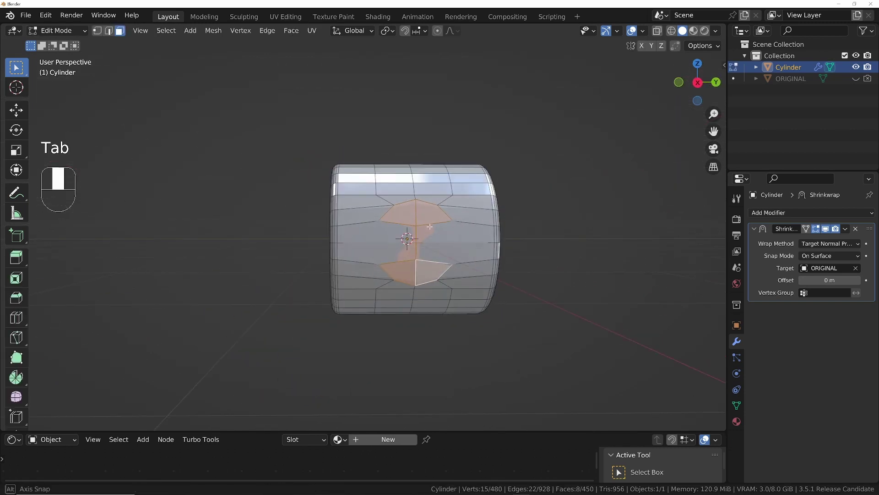
{"action": "left_click", "coordinate": [806, 229]}
Inset the circular face selection by about 0.004 m and scale the inner faces down to leave a ring around them.
{"action": "middle_click_drag", "start_coordinate": [439, 220], "coordinate": [392, 210], "text": "ctrl"}
{"action": "scroll", "coordinate": [415, 212], "scroll_direction": "up", "scroll_amount": 3}
{"action": "key", "text": "i"}
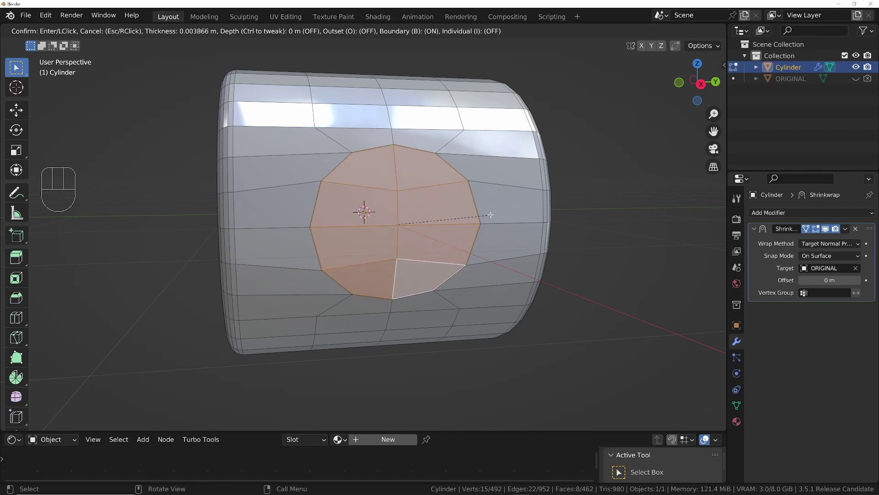
{"action": "left_click", "coordinate": [491, 215]}
{"action": "key", "text": "s"}
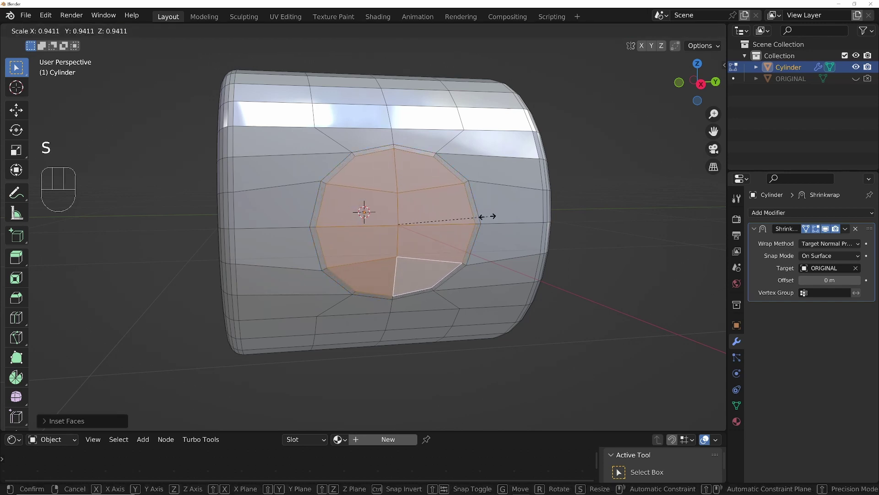
{"action": "left_click", "coordinate": [462, 214]}
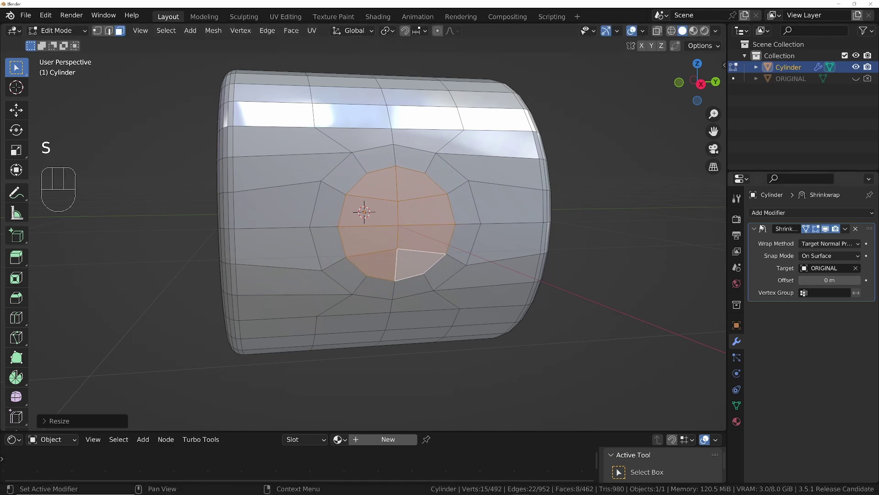
{"action": "middle_click_drag", "start_coordinate": [348, 163], "coordinate": [458, 228]}
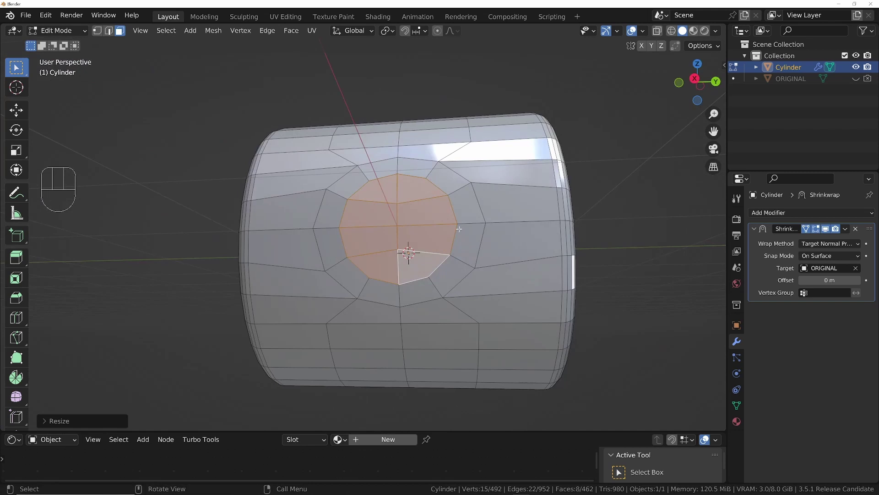
Scale the selected circular faces up by about 1.42 so they nearly reach the surrounding ring edge.
{"action": "middle_click_drag", "start_coordinate": [394, 200], "coordinate": [407, 160]}
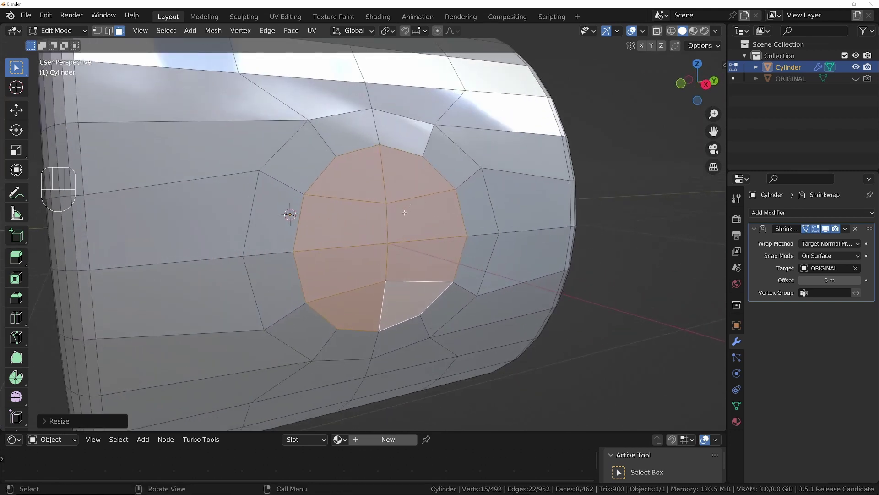
{"action": "key", "text": "s"}
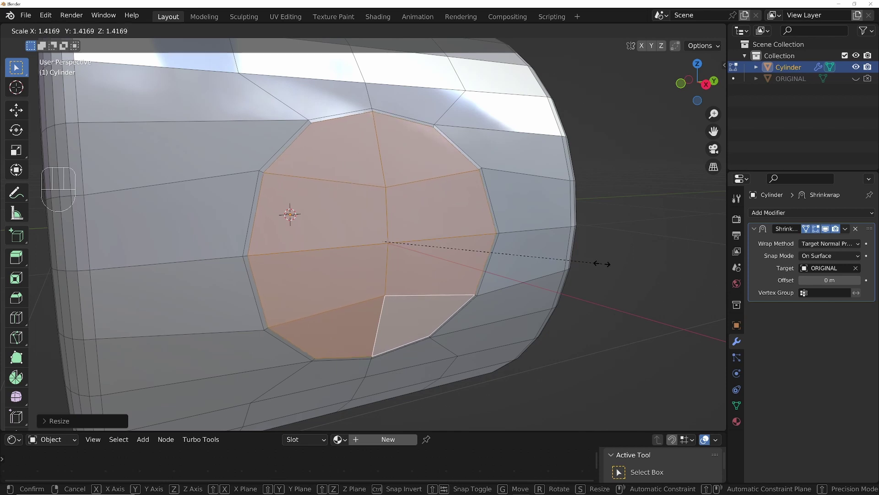
{"action": "left_click", "coordinate": [605, 265]}
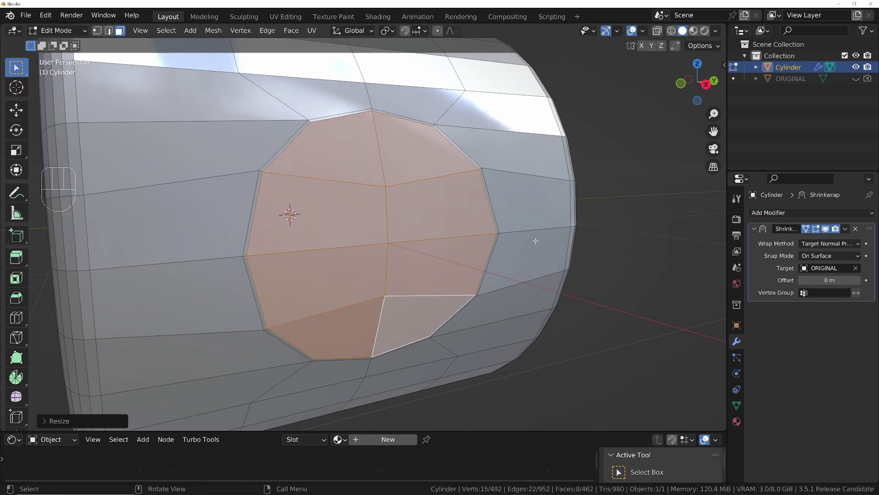
{"action": "key", "text": "i"}
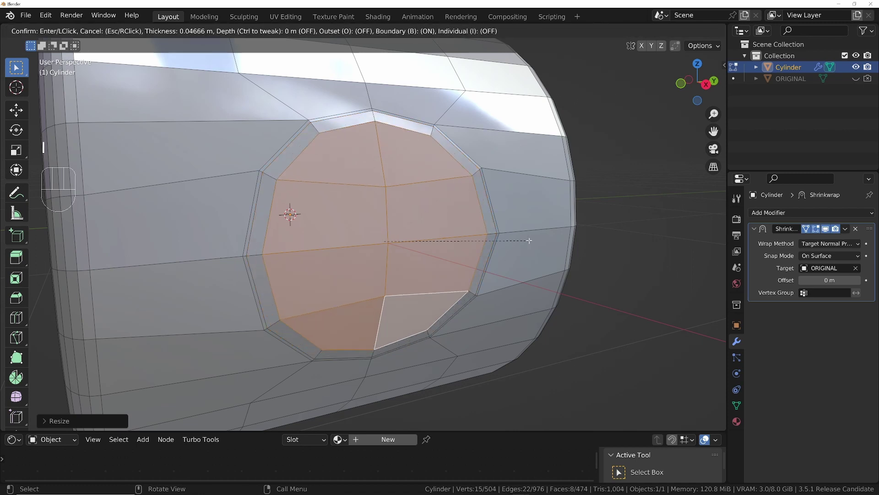
{"action": "right_click", "coordinate": [529, 242]}
{"action": "key", "text": "s"}
{"action": "right_click", "coordinate": [531, 249]}
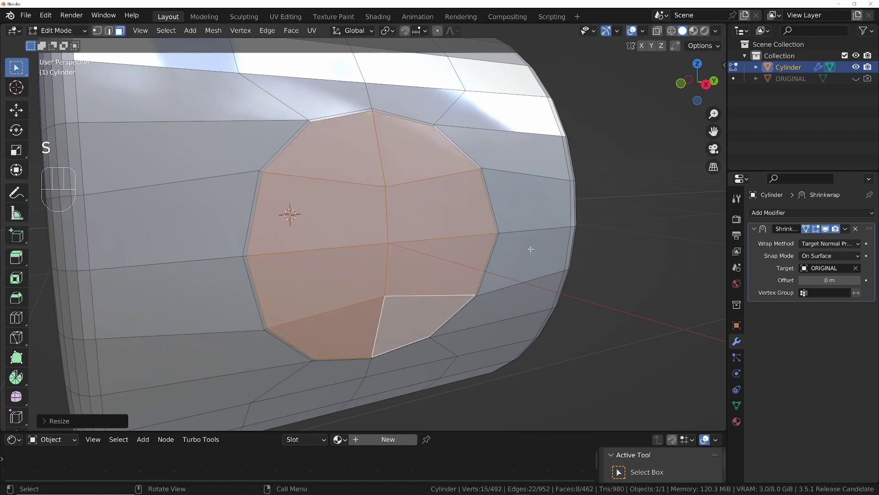
Inset the circular faces slightly and scale the inner faces down to a circle roughly half the size.
{"action": "key", "text": "i"}
{"action": "left_click", "coordinate": [529, 247]}
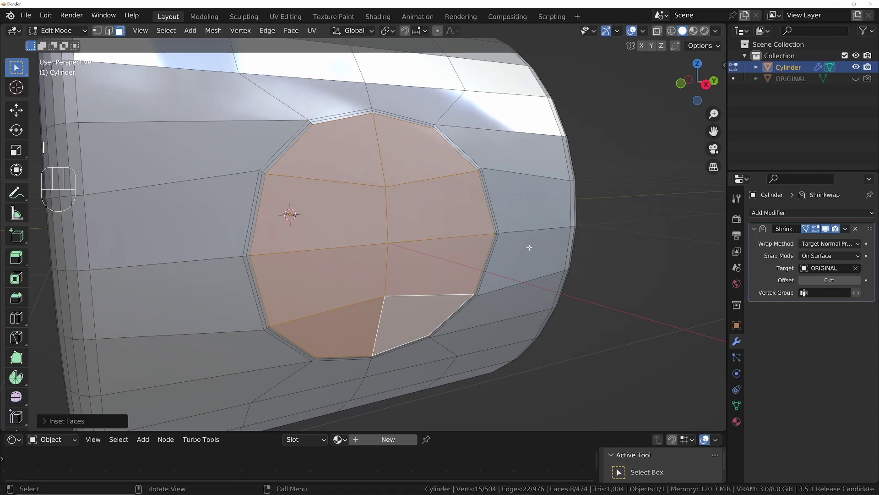
{"action": "key", "text": "a"}
{"action": "key", "text": "Escape"}
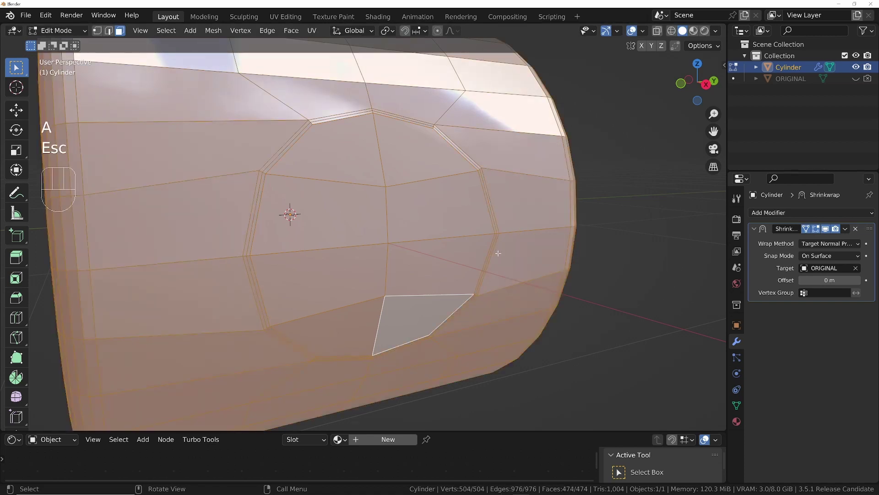
{"action": "key", "text": "ctrl+z"}
{"action": "key", "text": "s"}
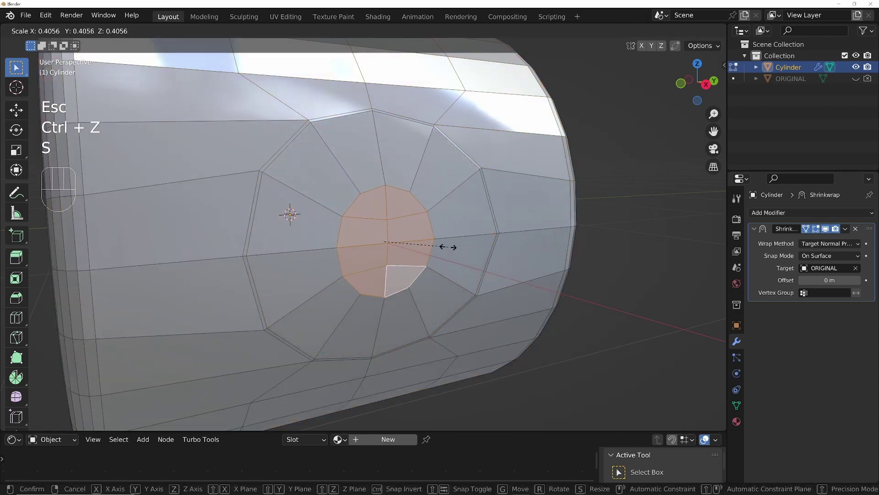
{"action": "left_click", "coordinate": [475, 260]}
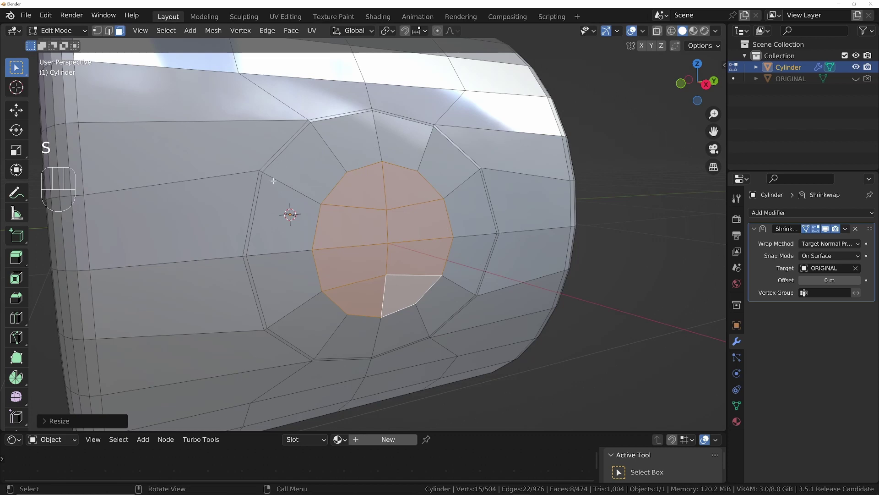
Return to object mode and apply the cylinder's Shrinkwrap modifier.
{"action": "middle_click_drag", "start_coordinate": [419, 264], "coordinate": [397, 239]}
{"action": "middle_click_drag", "start_coordinate": [397, 239], "coordinate": [385, 266], "text": "ctrl"}
{"action": "middle_click_drag", "start_coordinate": [353, 238], "coordinate": [375, 254]}
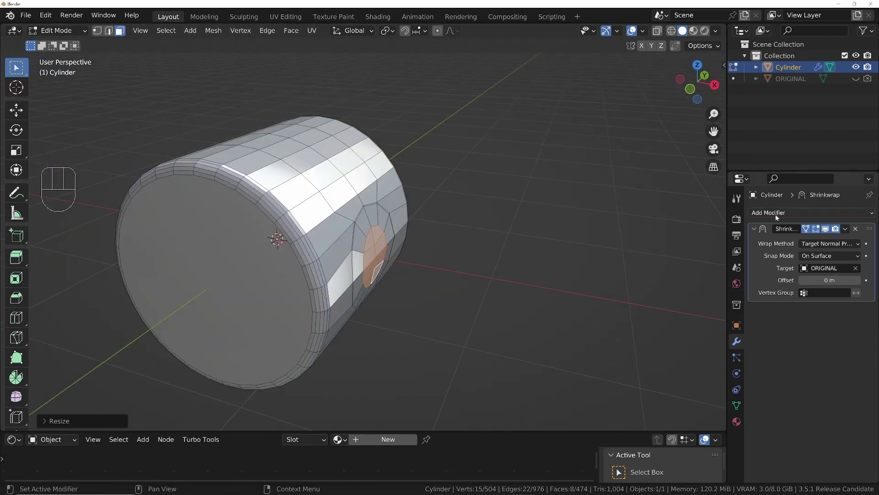
{"action": "key", "text": "Tab"}
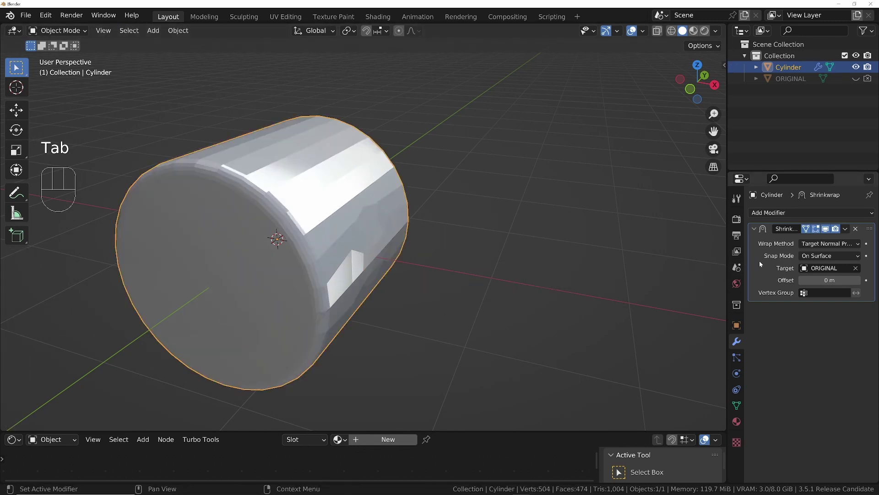
{"action": "key", "text": "ctrl+a"}
Enter edit mode and round the selected inner faces with LoopTools Circle.
{"action": "middle_click_drag", "start_coordinate": [458, 256], "coordinate": [404, 243]}
{"action": "key", "text": "Tab"}
{"action": "right_click", "coordinate": [404, 243]}
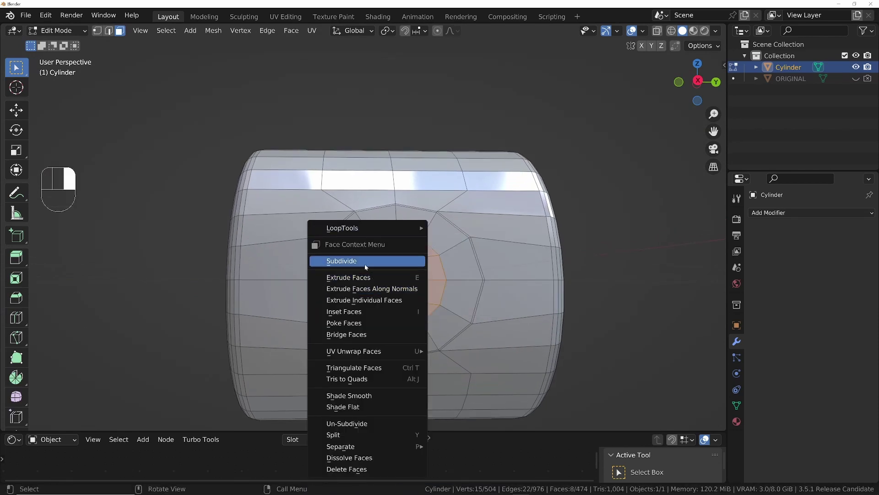
{"action": "mouse_move", "coordinate": [369, 234]}
{"action": "left_click", "coordinate": [474, 239]}
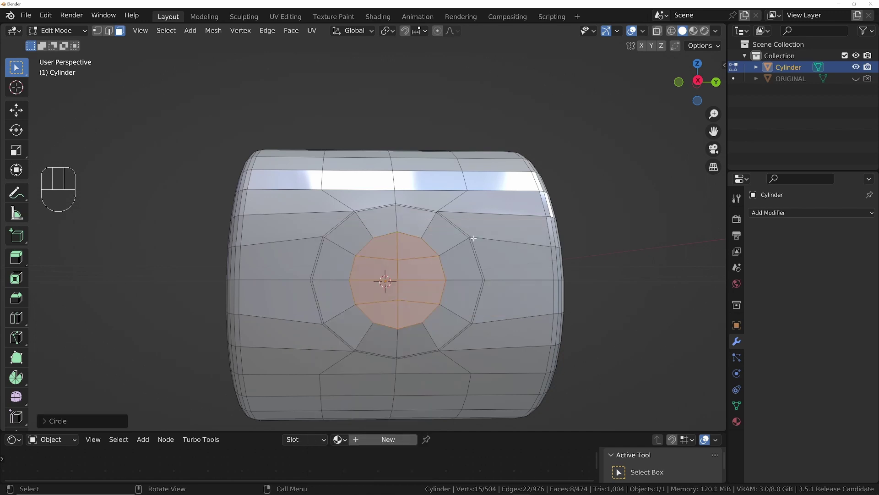
Extrude the circular faces outward into a long peg and flatten its end by scaling it to 0 along X.
{"action": "middle_click_drag", "start_coordinate": [407, 257], "coordinate": [399, 286]}
{"action": "key", "text": "e"}
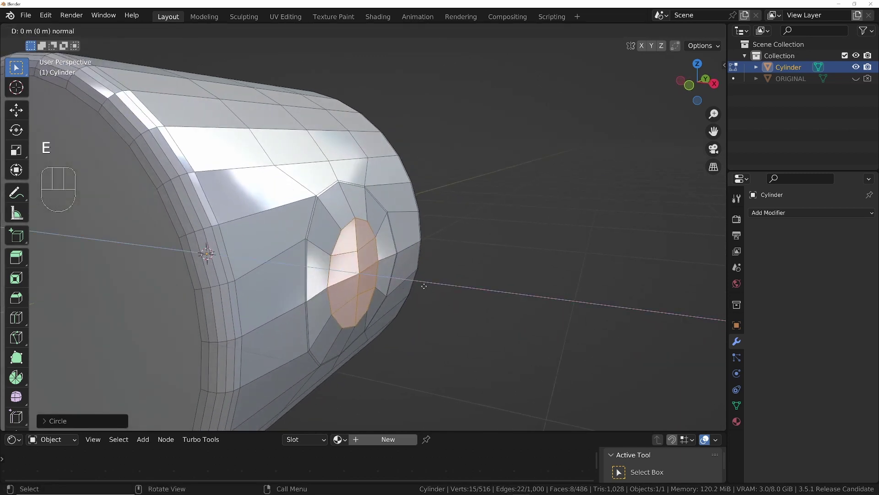
{"action": "left_click", "coordinate": [632, 291]}
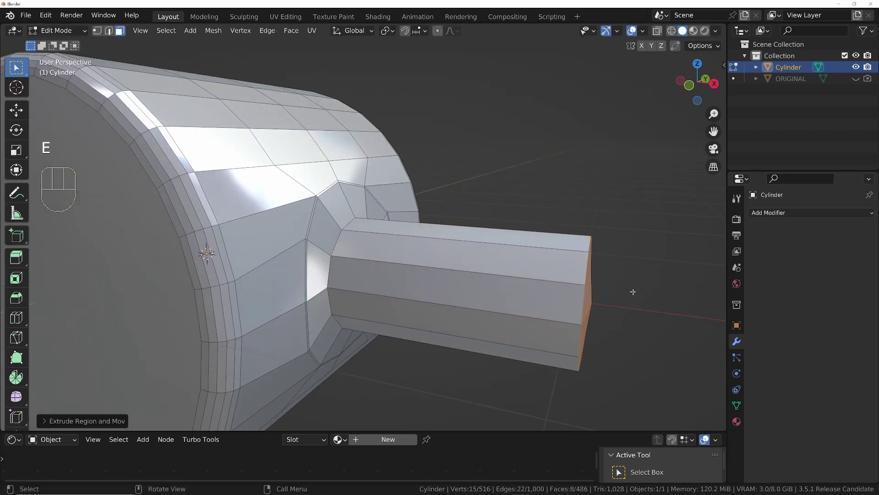
{"action": "key", "text": "s"}
{"action": "key", "text": "x"}
{"action": "key", "text": "0"}
{"action": "key", "text": "Return"}
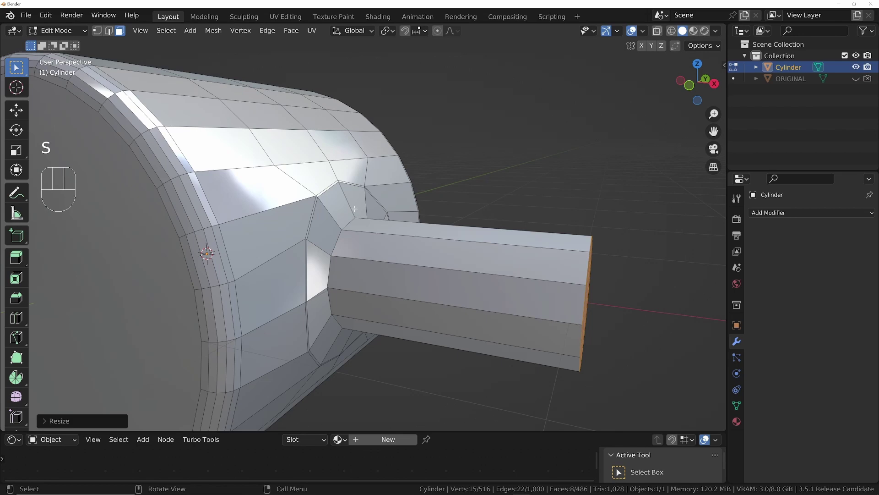
Bevel the edge loop where the peg meets the cylinder with 5 segments and a width of about 0.151 m.
{"action": "mouse_move", "coordinate": [354, 208]}
{"action": "middle_mouse_down"}
{"action": "mouse_move", "coordinate": [365, 249]}
{"action": "mouse_move", "coordinate": [358, 259]}
{"action": "mouse_move", "coordinate": [314, 239]}
{"action": "mouse_move", "coordinate": [345, 203]}
{"action": "middle_mouse_up"}
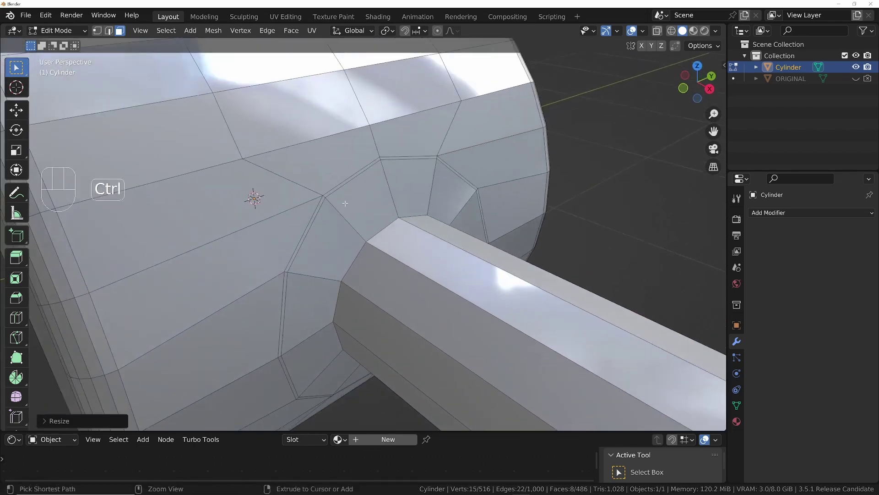
{"action": "left_click", "coordinate": [384, 229], "text": "alt"}
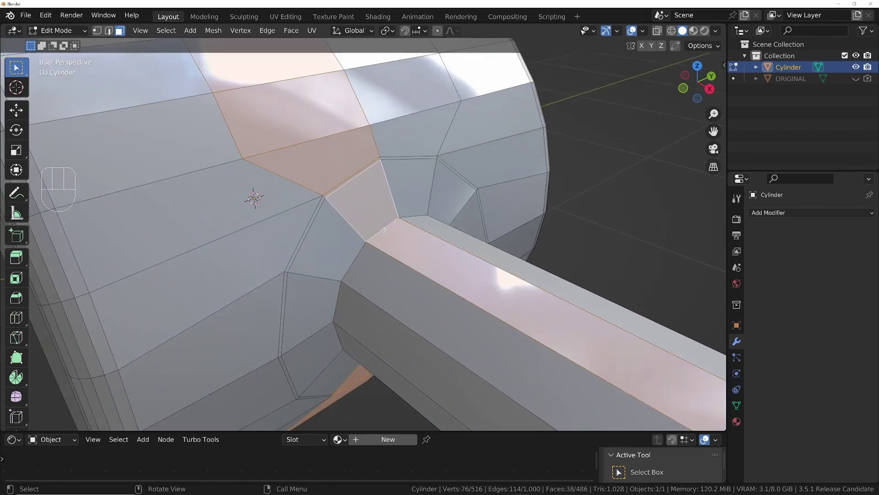
{"action": "key", "text": "2"}
{"action": "left_click", "coordinate": [384, 229], "text": "alt"}
{"action": "middle_click_drag", "start_coordinate": [384, 229], "coordinate": [404, 273]}
{"action": "key", "text": "ctrl+b"}
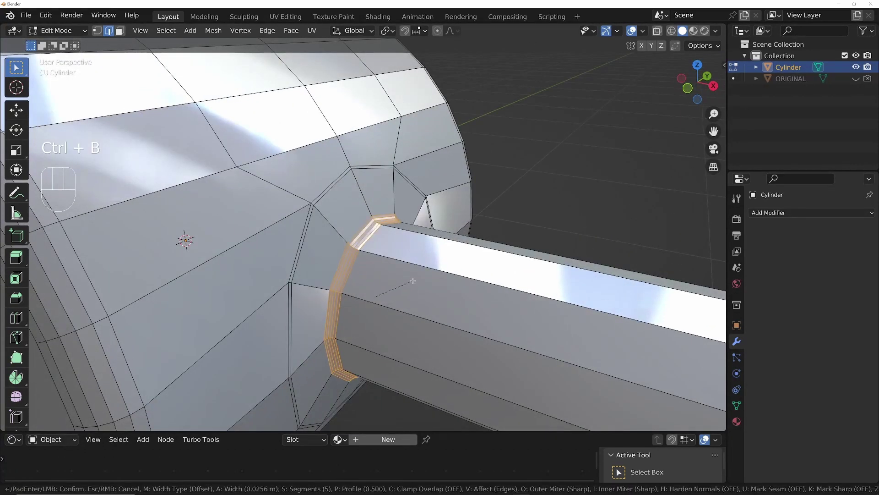
{"action": "scroll", "coordinate": [426, 289], "scroll_direction": "up", "scroll_amount": 4}
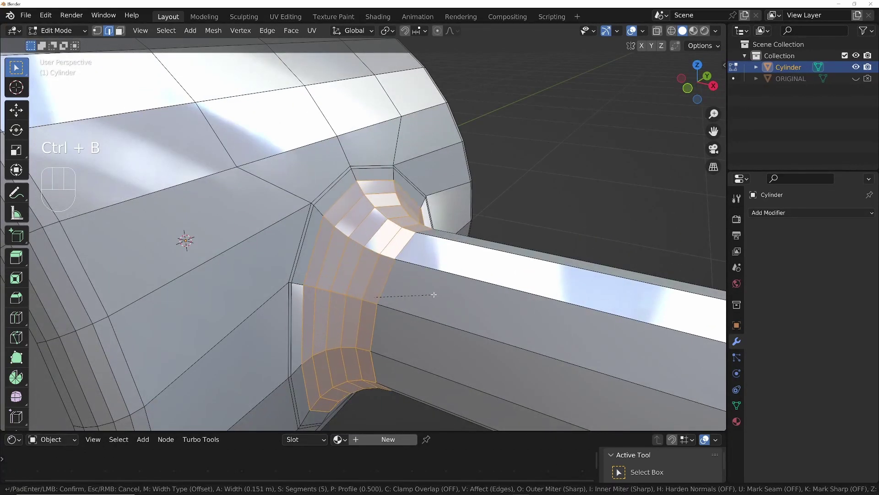
{"action": "left_click", "coordinate": [434, 295]}
Merge the peg's coplanar end faces into a single face and bevel its outer edges with 5 segments.
{"action": "middle_click_drag", "start_coordinate": [434, 295], "coordinate": [388, 306]}
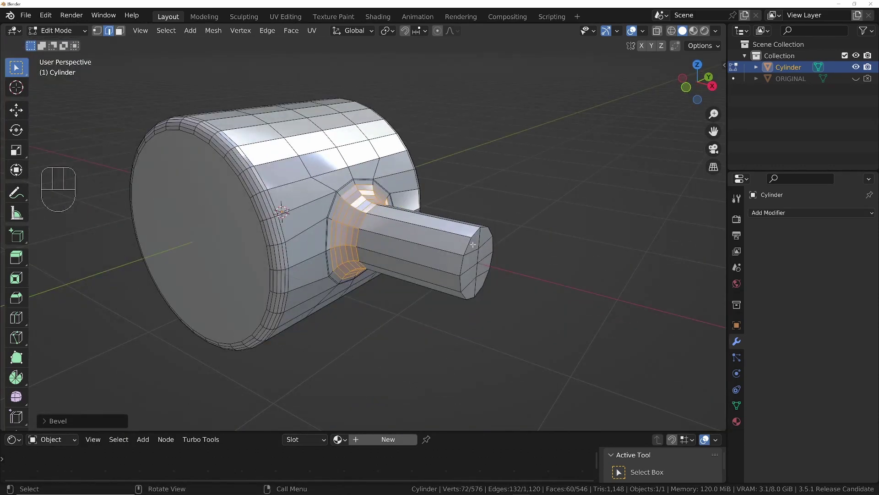
{"action": "scroll", "coordinate": [473, 244], "scroll_direction": "up", "scroll_amount": 2}
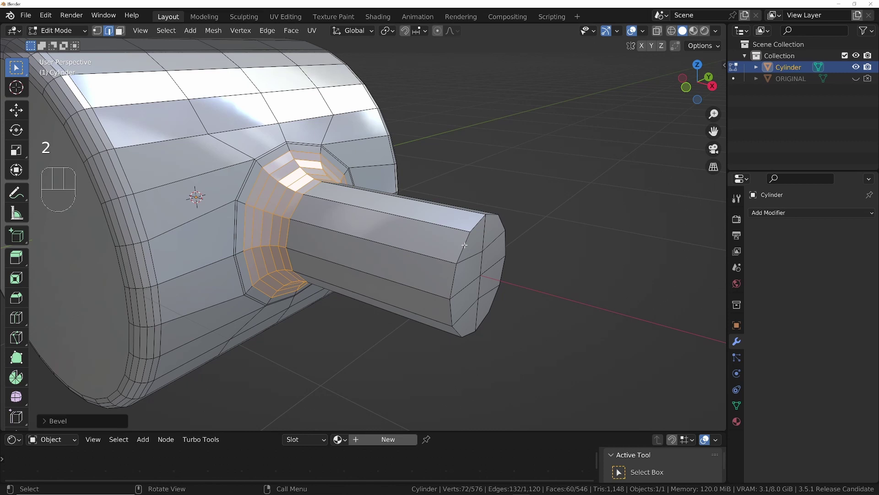
{"action": "left_click", "coordinate": [465, 245], "text": "alt"}
{"action": "middle_click_drag", "start_coordinate": [465, 245], "coordinate": [448, 241]}
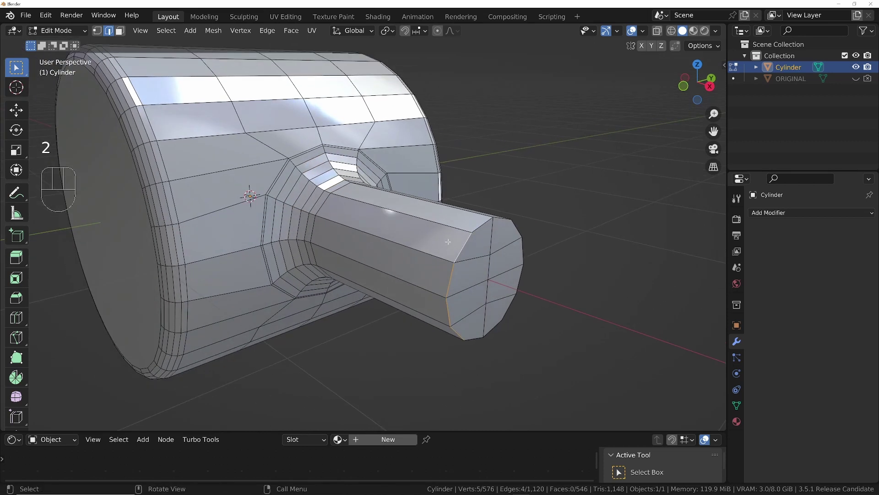
{"action": "key", "text": "3"}
{"action": "left_click", "coordinate": [474, 277]}
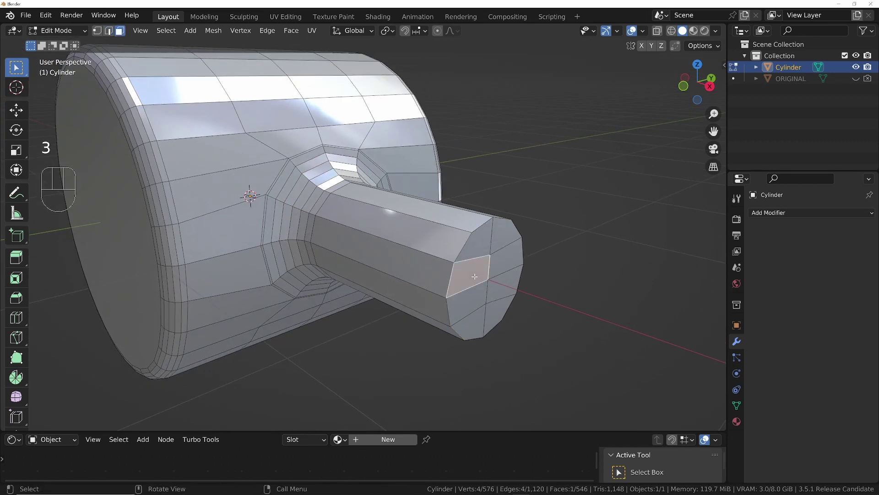
{"action": "key", "text": "shift+g"}
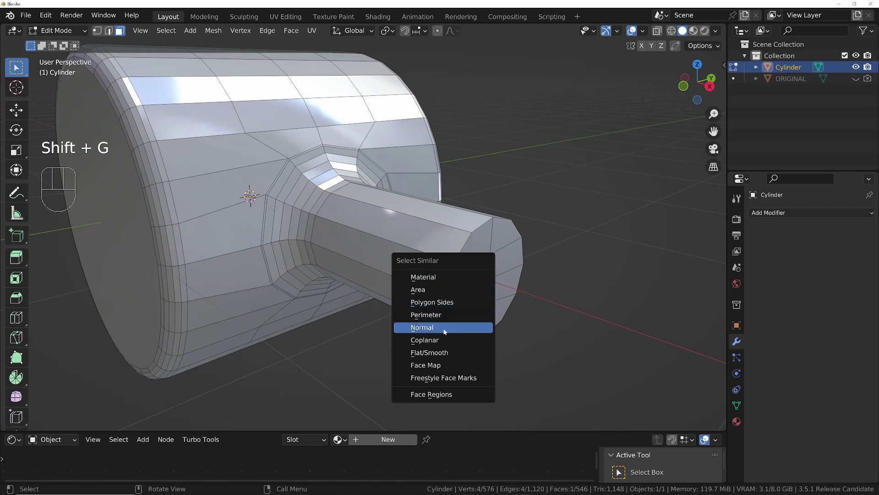
{"action": "left_click", "coordinate": [434, 339]}
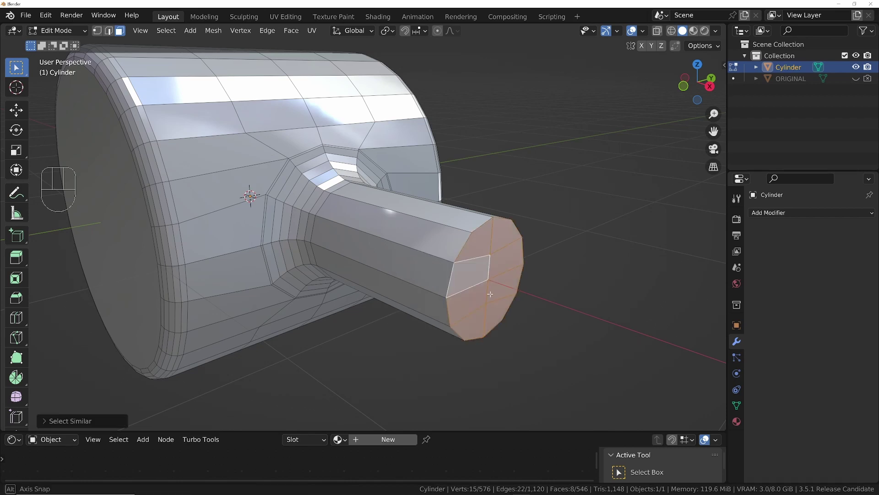
{"action": "mouse_move", "coordinate": [490, 293]}
{"action": "middle_mouse_down"}
{"action": "mouse_move", "coordinate": [507, 292]}
{"action": "mouse_move", "coordinate": [479, 285]}
{"action": "middle_mouse_up"}
{"action": "key", "text": "f"}
{"action": "key", "text": "ctrl+b"}
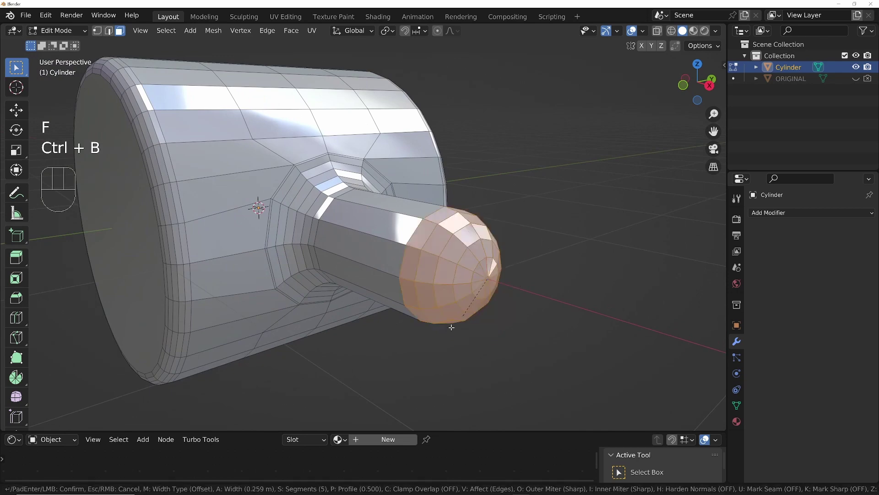
{"action": "left_click", "coordinate": [479, 303]}
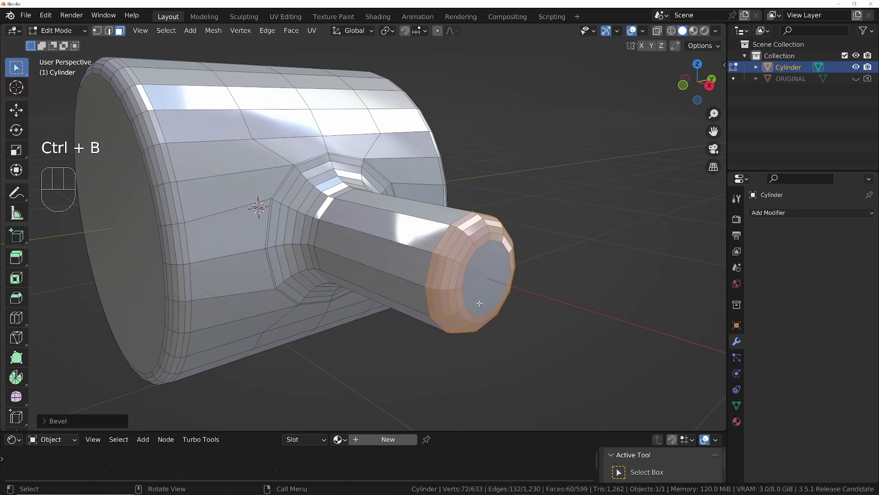
Return to object mode and apply Shade Auto Smooth to the cylinder.
{"action": "middle_click_drag", "start_coordinate": [480, 303], "coordinate": [398, 288]}
{"action": "middle_click_drag", "start_coordinate": [362, 119], "coordinate": [356, 137], "text": "ctrl"}
{"action": "key", "text": "Tab"}
{"action": "middle_click_drag", "start_coordinate": [296, 195], "coordinate": [411, 216], "text": "ctrl"}
{"action": "right_click", "coordinate": [391, 209]}
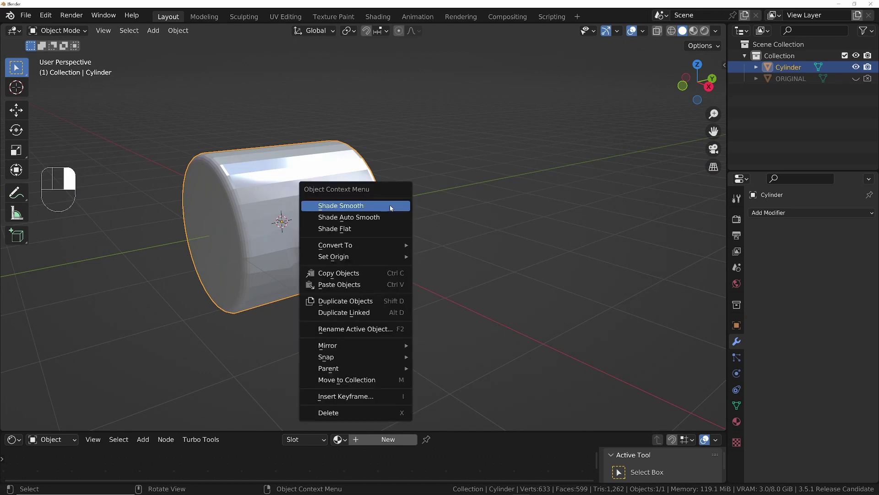
{"action": "left_click", "coordinate": [392, 217]}
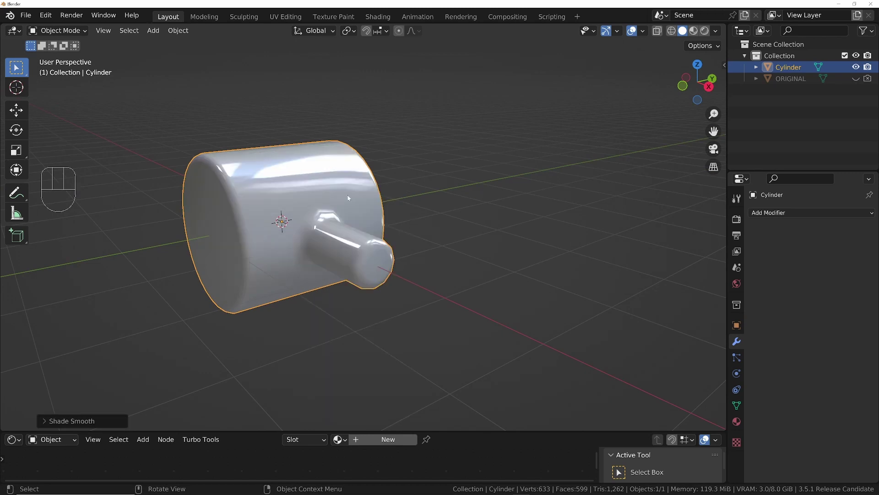
Add a Subdivision modifier to the cylinder with 3 viewport levels.
{"action": "key", "text": "ctrl"}
{"action": "key", "text": "ctrl+2"}
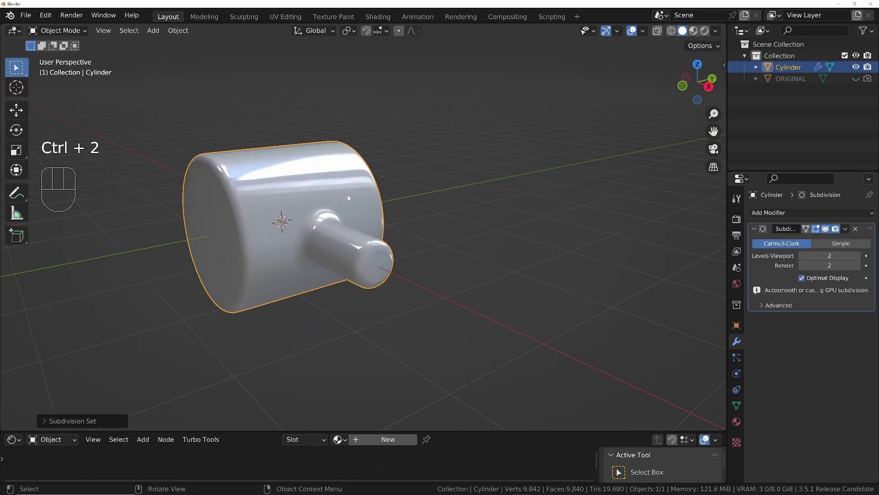
{"action": "key", "text": "ctrl+3"}
Enter edit mode and dissolve the inner edge loop of the doubled ring around the peg's base.
{"action": "mouse_move", "coordinate": [397, 246]}
{"action": "middle_mouse_down"}
{"action": "mouse_move", "coordinate": [249, 177]}
{"action": "mouse_move", "coordinate": [255, 122]}
{"action": "mouse_move", "coordinate": [329, 75]}
{"action": "mouse_move", "coordinate": [384, 231]}
{"action": "mouse_move", "coordinate": [289, 206]}
{"action": "mouse_move", "coordinate": [351, 202]}
{"action": "mouse_move", "coordinate": [381, 245]}
{"action": "middle_mouse_up"}
{"action": "middle_click_drag", "start_coordinate": [381, 245], "coordinate": [367, 208]}
{"action": "key", "text": "Tab"}
{"action": "scroll", "coordinate": [361, 215], "scroll_direction": "up", "scroll_amount": 2}
{"action": "scroll", "coordinate": [362, 215], "scroll_direction": "up", "scroll_amount": 1}
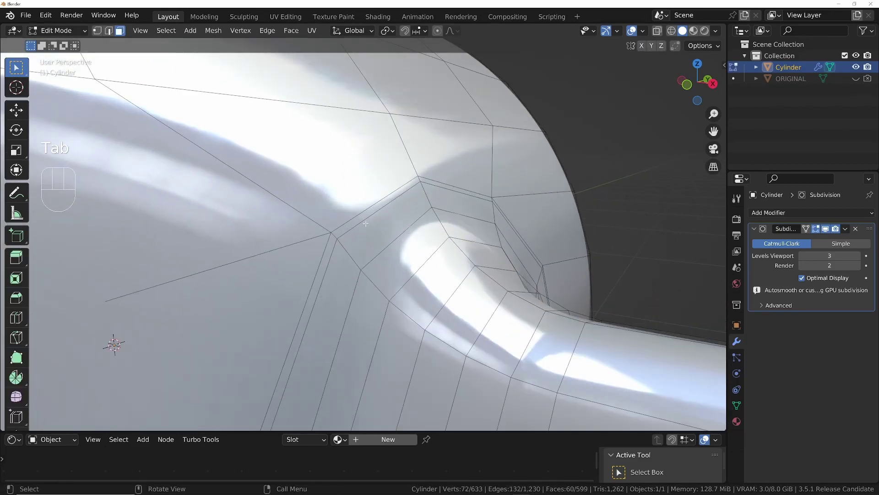
{"action": "key", "text": "2"}
{"action": "left_click", "coordinate": [367, 216], "text": "alt"}
{"action": "middle_click_drag", "start_coordinate": [369, 196], "coordinate": [378, 260], "text": "ctrl"}
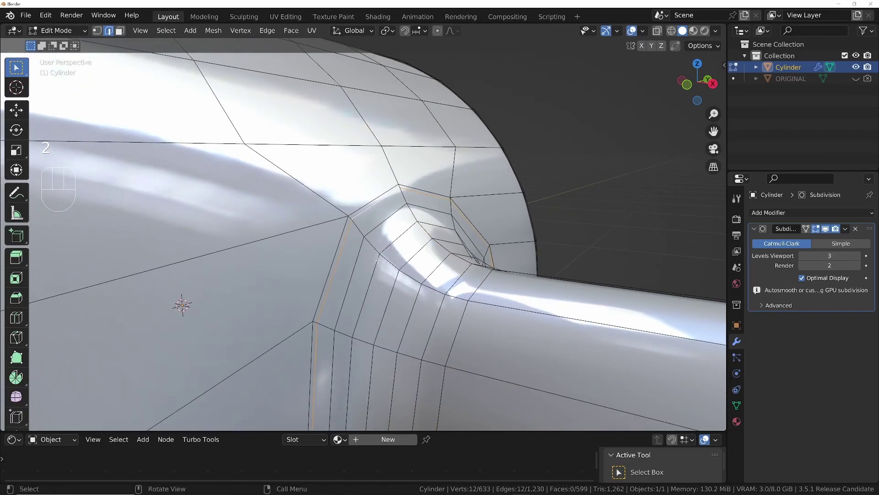
{"action": "key", "text": "ctrl+x"}
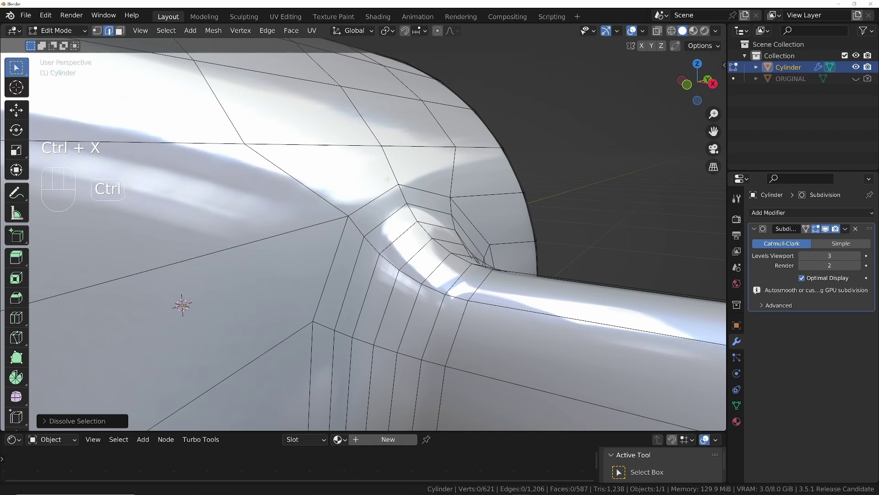
Inspect the smoothed junction between peg and cylinder in object mode, and return to edit mode.
{"action": "middle_click_drag", "start_coordinate": [388, 179], "coordinate": [410, 226], "text": "ctrl"}
{"action": "key", "text": "Tab"}
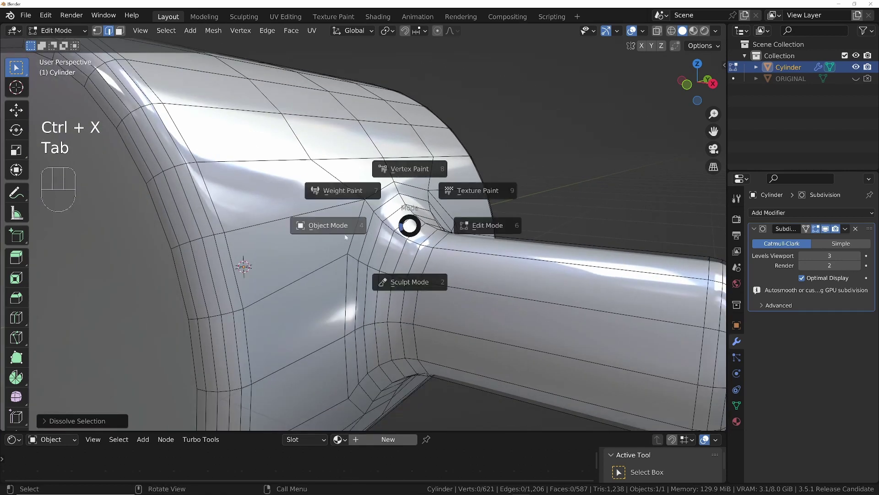
{"action": "middle_click_drag", "start_coordinate": [351, 225], "coordinate": [365, 259], "text": "ctrl"}
{"action": "middle_click_drag", "start_coordinate": [364, 259], "coordinate": [395, 283]}
{"action": "middle_click_drag", "start_coordinate": [460, 158], "coordinate": [464, 179], "text": "ctrl"}
{"action": "key", "text": "Tab"}
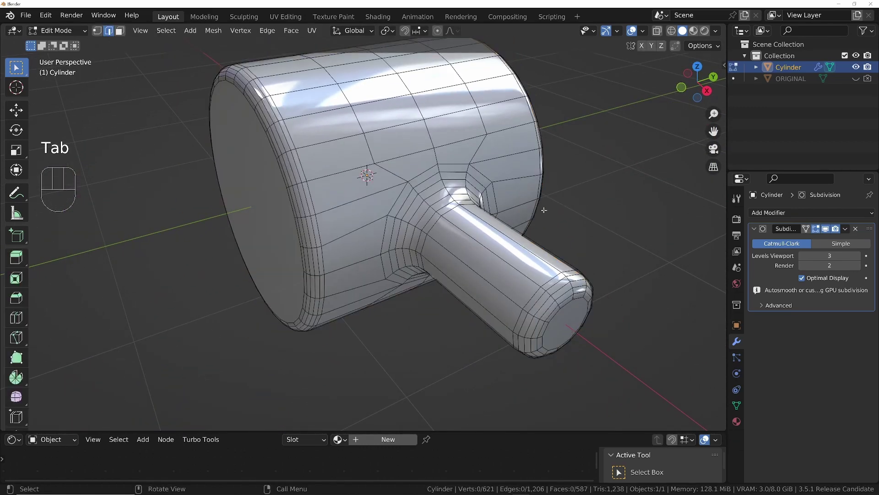
Select the peg's end face, grow the selection along the straight shaft down to the base fillet, and delete those faces.
{"action": "middle_click_drag", "start_coordinate": [467, 243], "coordinate": [465, 268], "text": "ctrl"}
{"action": "middle_click_drag", "start_coordinate": [419, 226], "coordinate": [400, 234], "text": "shift"}
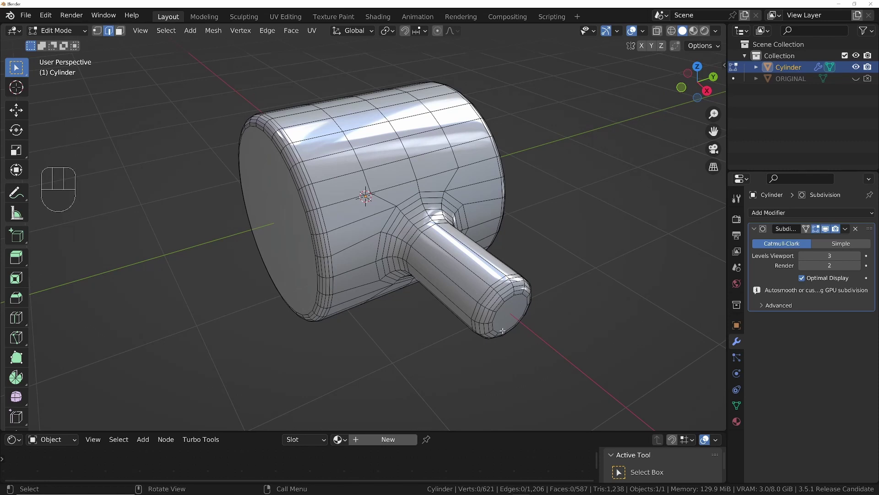
{"action": "key", "text": "3"}
{"action": "left_click", "coordinate": [507, 309]}
{"action": "key", "text": "ctrl+KP_Add"}
{"action": "key", "text": "ctrl+KP_Add"}
{"action": "key", "text": "ctrl+KP_Add"}
{"action": "key", "text": "ctrl+KP_Add"}
{"action": "key", "text": "ctrl+KP_Add"}
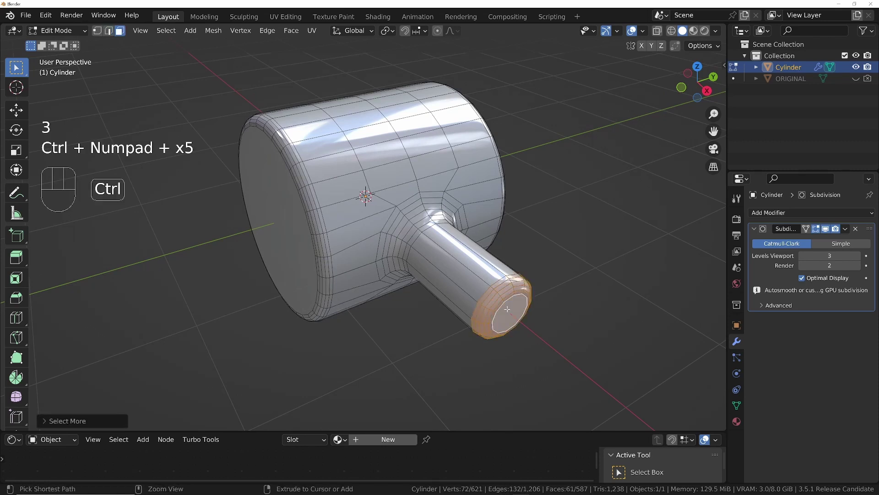
{"action": "key", "text": "ctrl+KP_Add"}
{"action": "key", "text": "ctrl+KP_Add"}
{"action": "key", "text": "ctrl+KP_Add"}
{"action": "key", "text": "ctrl+KP_Add"}
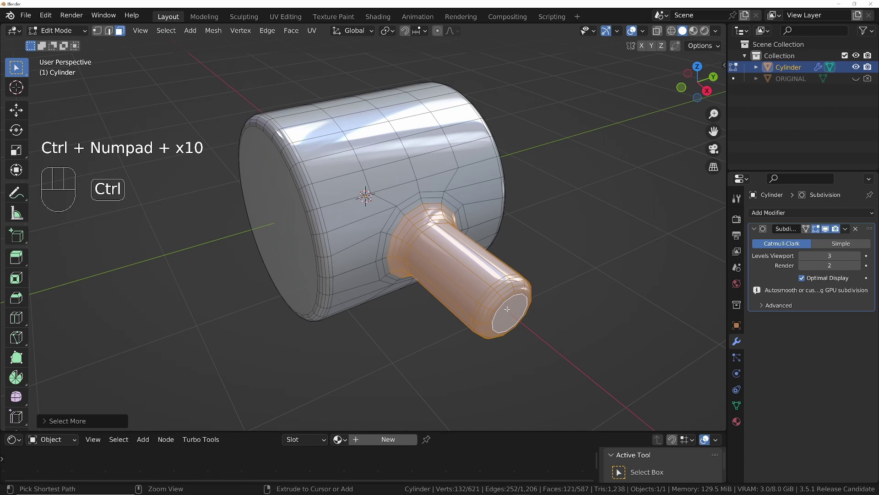
{"action": "key", "text": "ctrl+KP_Subtract"}
{"action": "key", "text": "ctrl+KP_Subtract"}
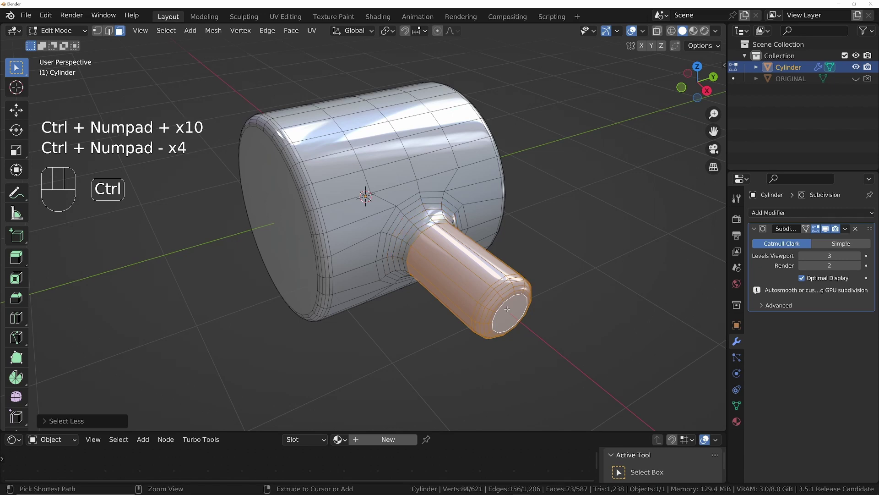
{"action": "scroll", "coordinate": [507, 309], "scroll_direction": "up", "scroll_amount": 5}
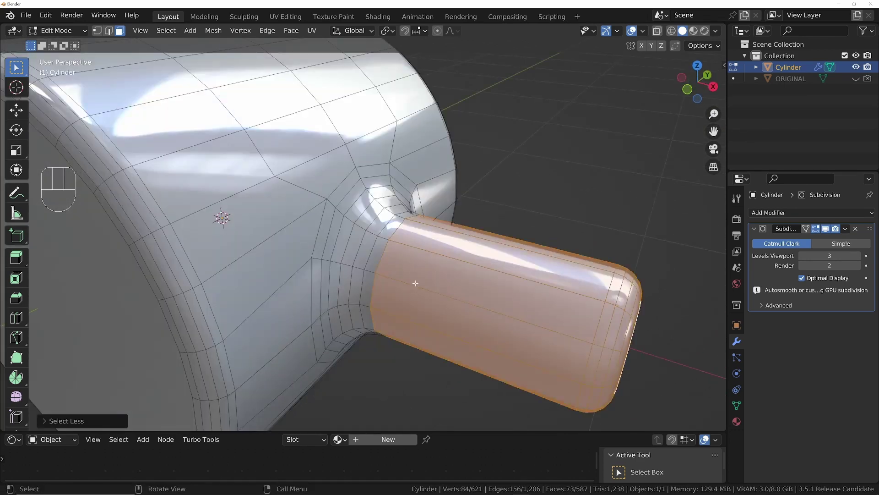
{"action": "key", "text": "x"}
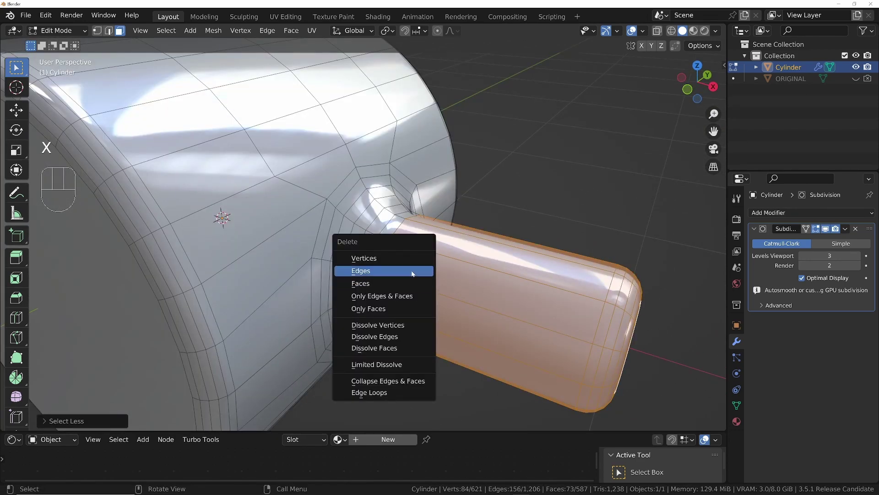
{"action": "left_click", "coordinate": [414, 283]}
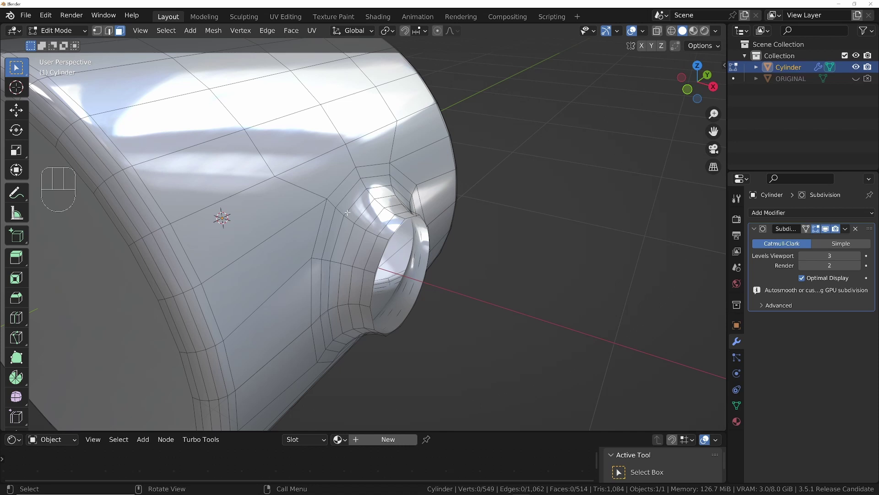
Select the concentric edge loops of the fillet between the open rim and the surrounding ring, and dissolve them.
{"action": "key", "text": "2"}
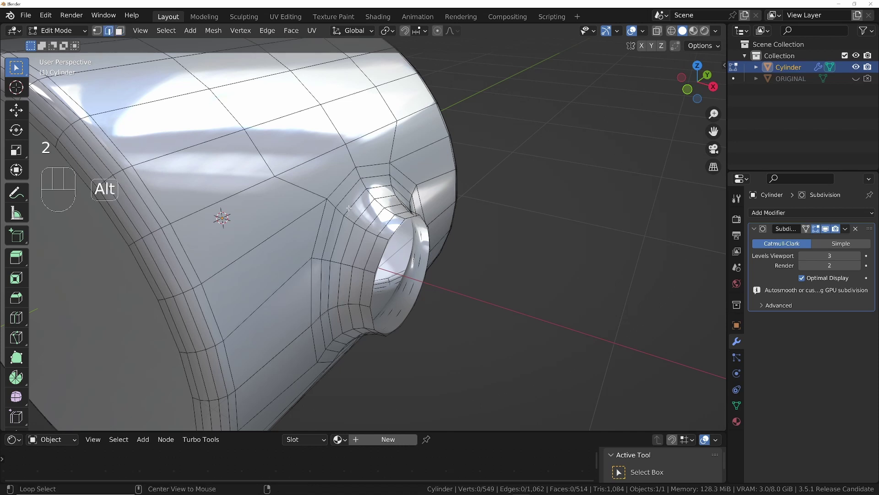
{"action": "left_click", "coordinate": [353, 217], "text": "alt"}
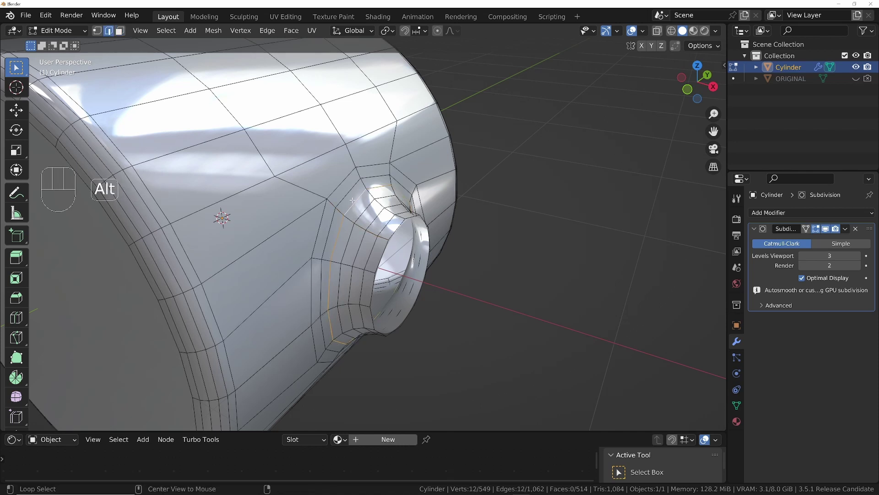
{"action": "left_click", "coordinate": [370, 212], "text": "alt+shift"}
{"action": "left_click", "coordinate": [389, 225], "text": "alt+shift"}
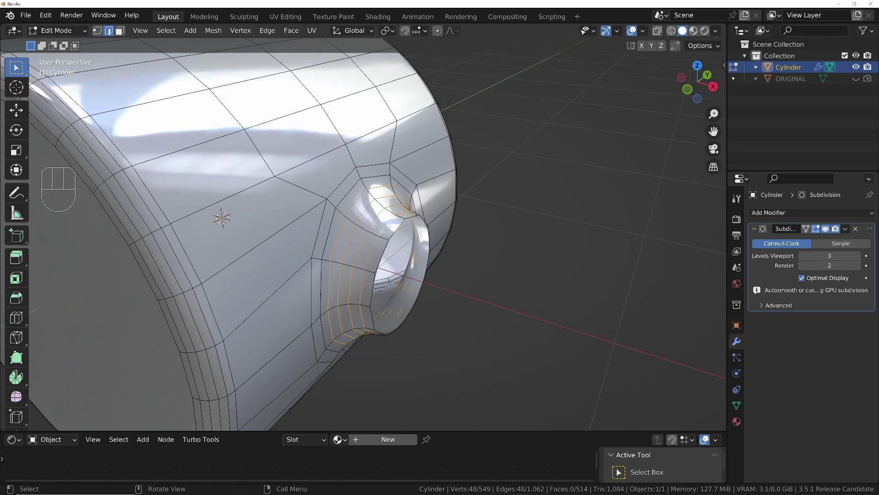
{"action": "key", "text": "ctrl"}
{"action": "key", "text": "ctrl+x"}
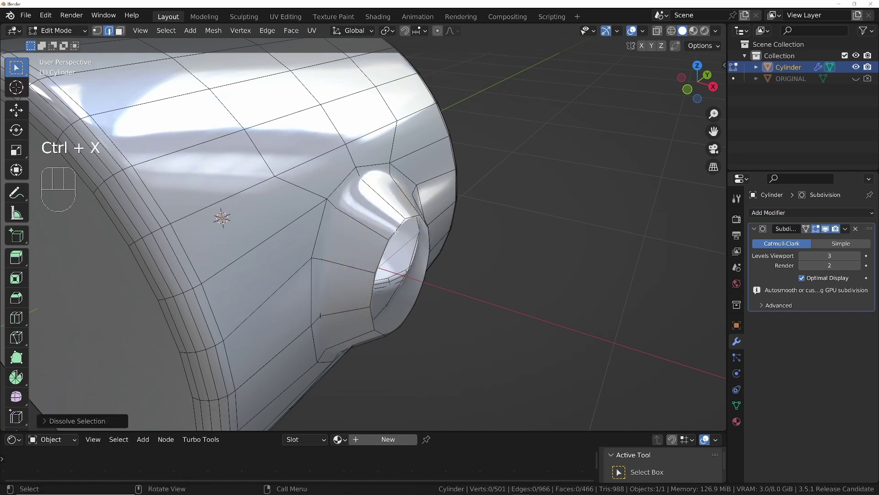
Move the opening's rim loop inward along X into the cylinder's surface, then extrude it about 0.36 m deeper along X.
{"action": "key", "text": "2"}
{"action": "left_click", "coordinate": [397, 229], "text": "alt"}
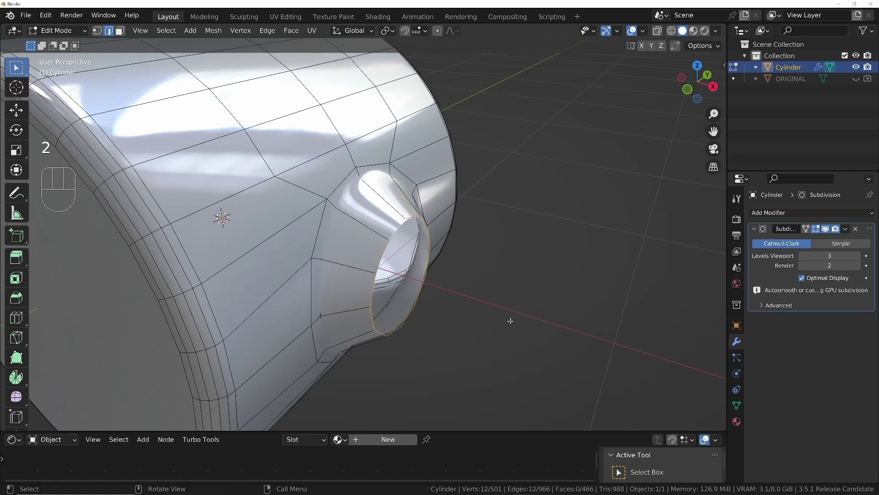
{"action": "key", "text": "g"}
{"action": "key", "text": "x"}
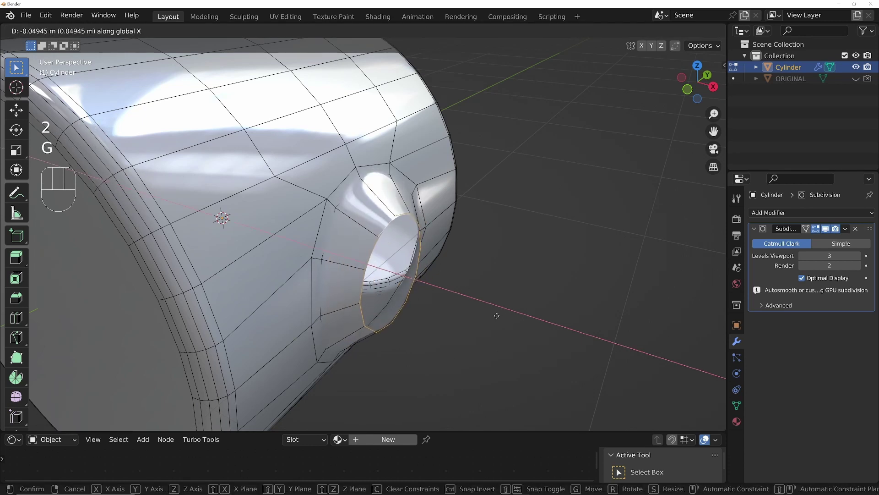
{"action": "left_click", "coordinate": [483, 309]}
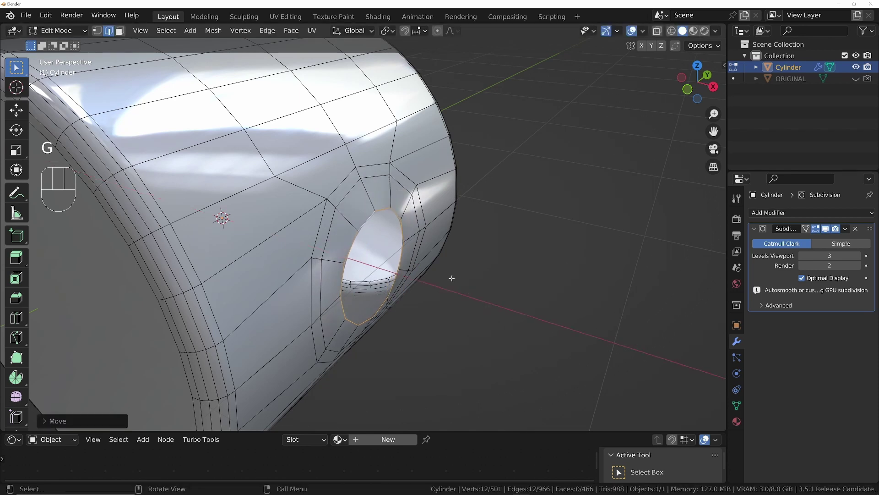
{"action": "key", "text": "e"}
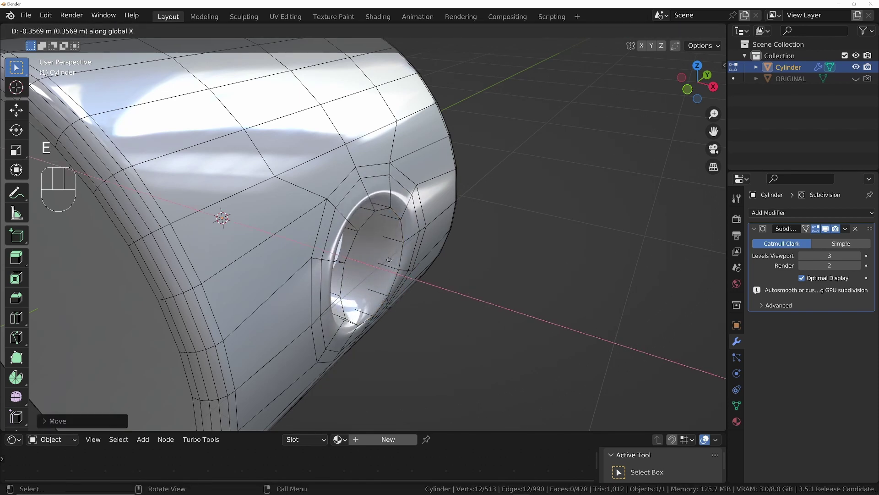
{"action": "left_click", "coordinate": [381, 260]}
{"action": "middle_click_drag", "start_coordinate": [381, 260], "coordinate": [404, 253]}
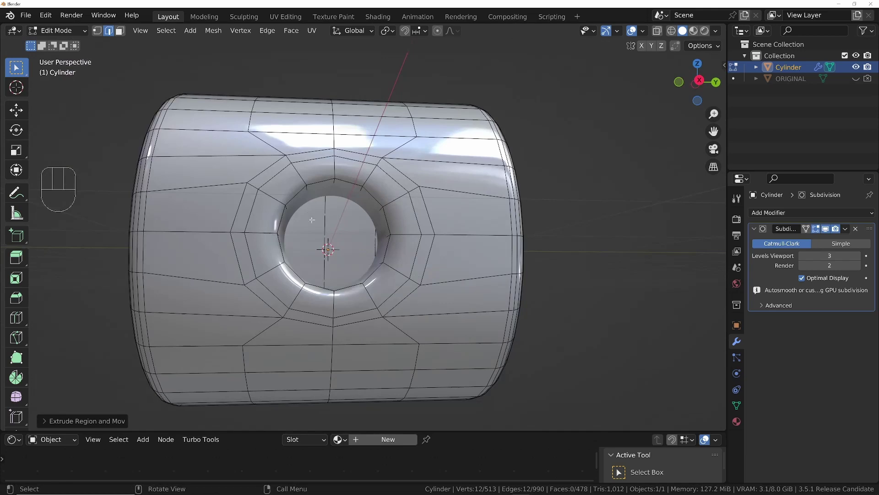
Fill the bottom of the recess with a face and bevel its edge about 0.03 m wide with 5 segments.
{"action": "key", "text": "f"}
{"action": "key", "text": "ctrl+b"}
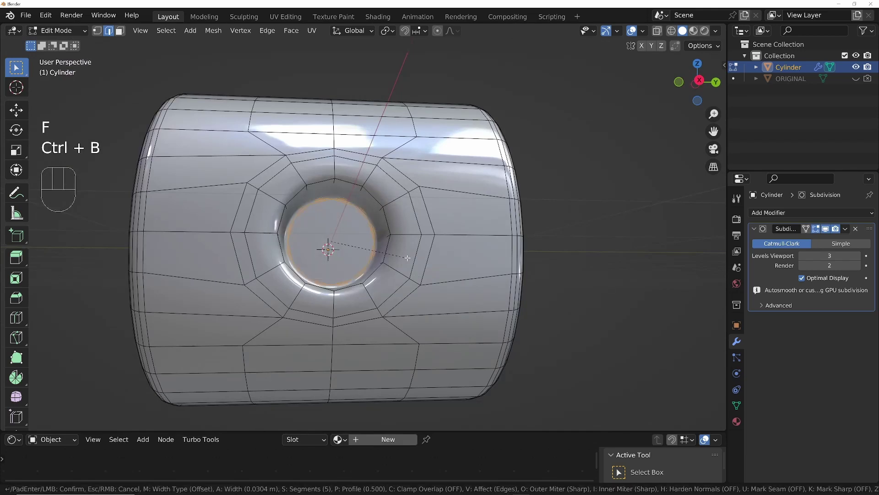
{"action": "left_click", "coordinate": [408, 258]}
{"action": "middle_click_drag", "start_coordinate": [408, 258], "coordinate": [418, 234]}
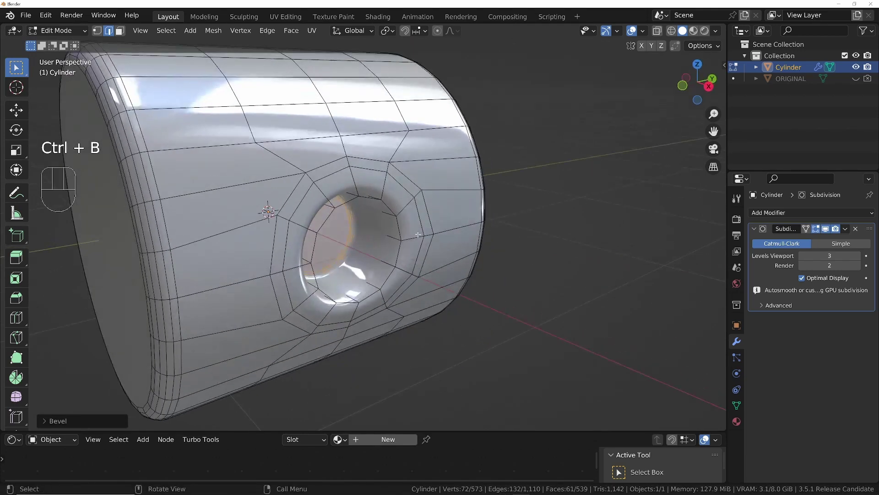
Return to object mode and apply the cylinder's Subdivision modifier.
{"action": "middle_click_drag", "start_coordinate": [321, 256], "coordinate": [463, 196]}
{"action": "key", "text": "Tab"}
{"action": "scroll", "coordinate": [463, 258], "scroll_direction": "up", "scroll_amount": 1}
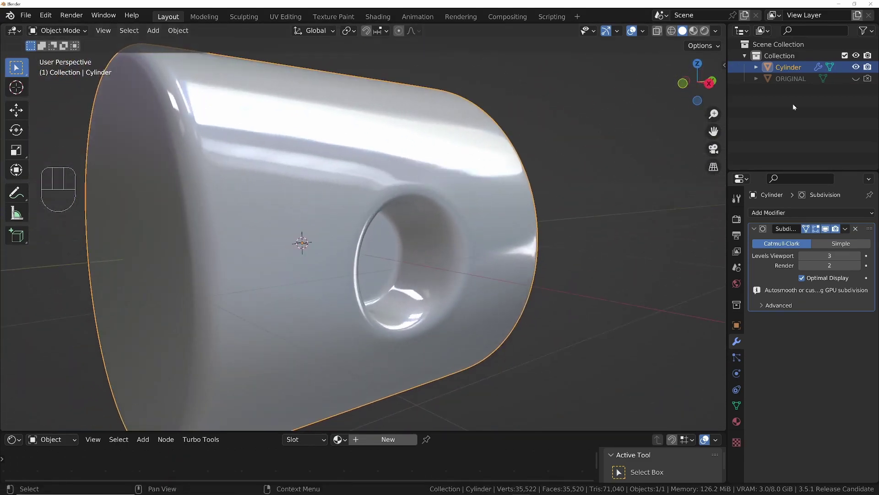
{"action": "key", "text": "ctrl+a"}
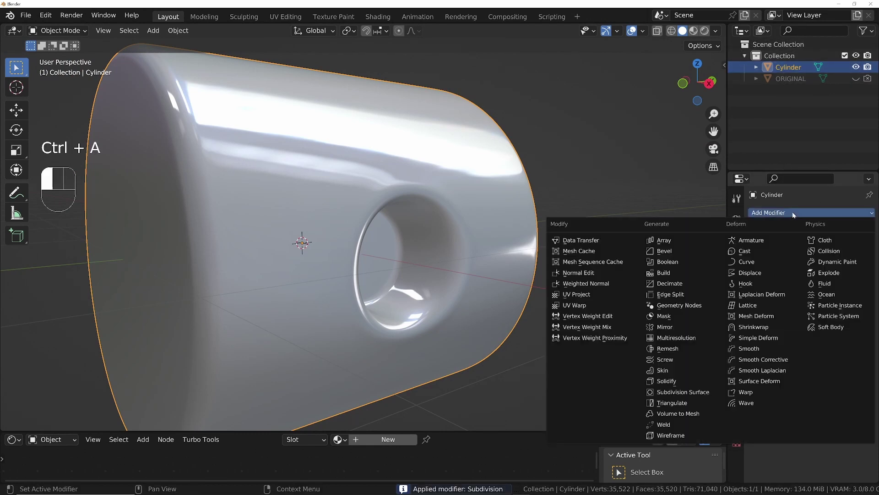
Add a Data Transfer modifier to the cylinder and set ORIGINAL as its source object.
{"action": "left_click", "coordinate": [781, 212]}
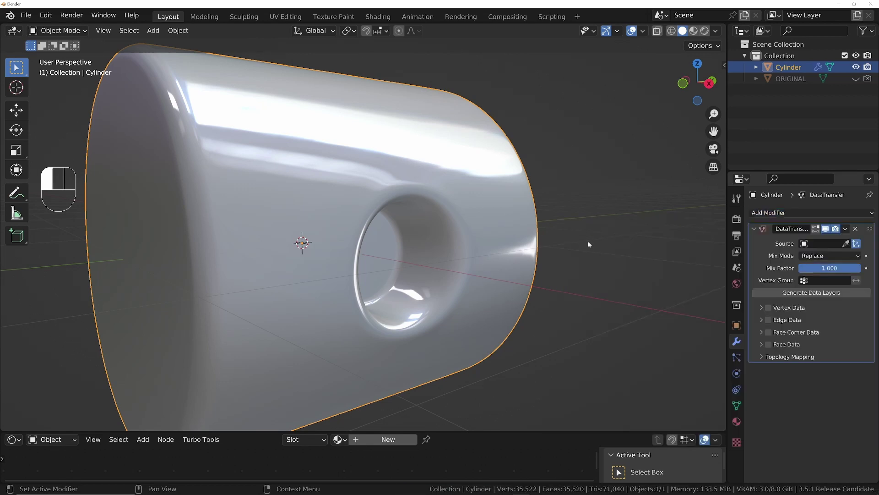
{"action": "left_click", "coordinate": [588, 240]}
{"action": "middle_click_drag", "start_coordinate": [378, 158], "coordinate": [562, 325]}
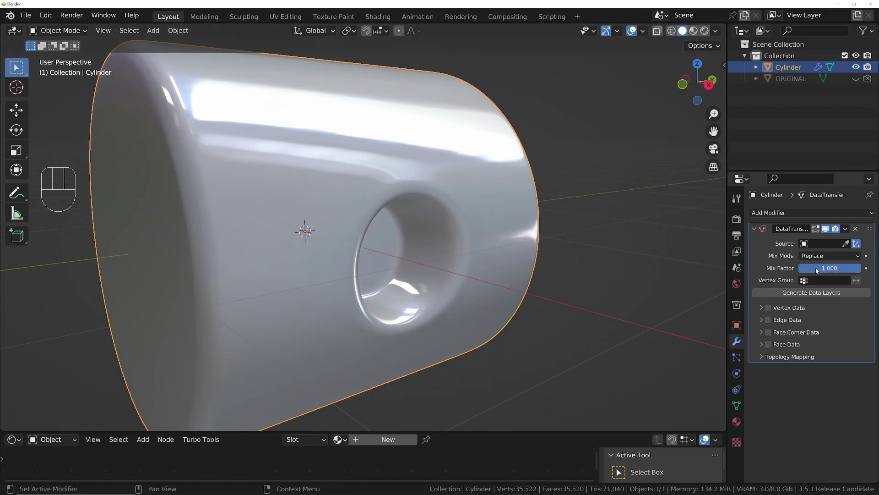
{"action": "key", "text": "e"}
{"action": "left_click", "coordinate": [788, 80]}
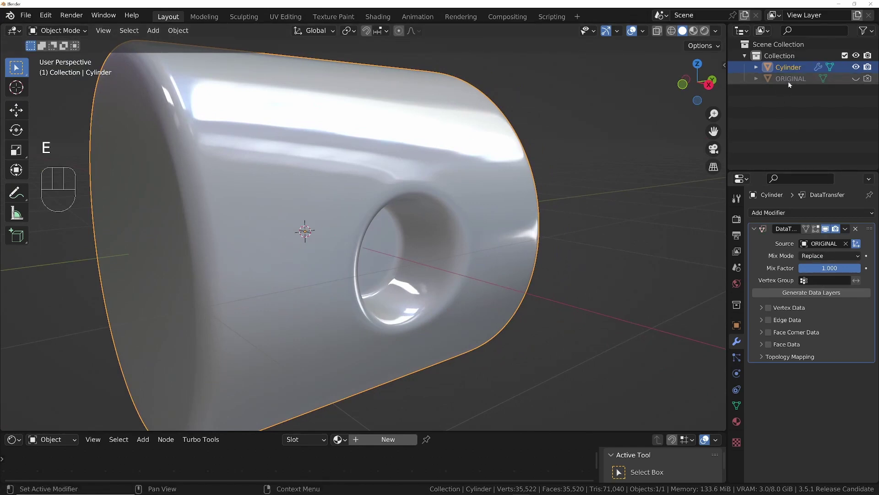
Enable Face Corner Data with Custom Normals in the Data Transfer modifier.
{"action": "left_click", "coordinate": [762, 332]}
{"action": "left_click", "coordinate": [769, 333]}
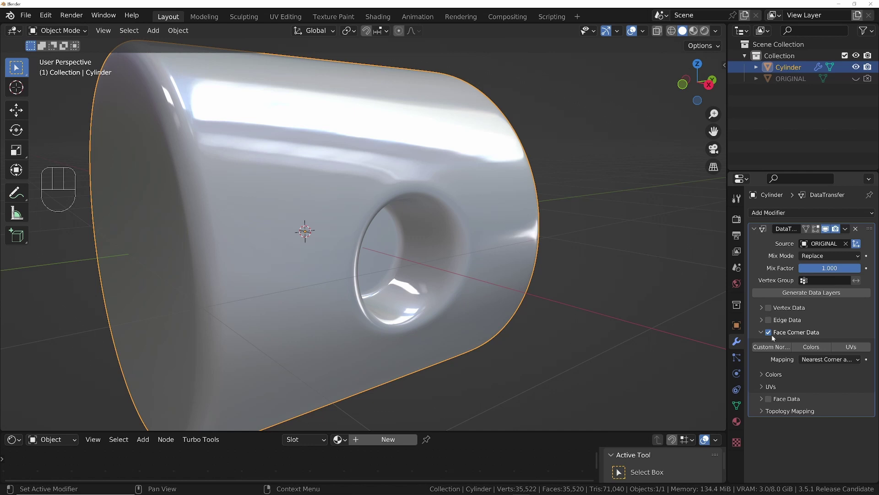
{"action": "left_click", "coordinate": [772, 348]}
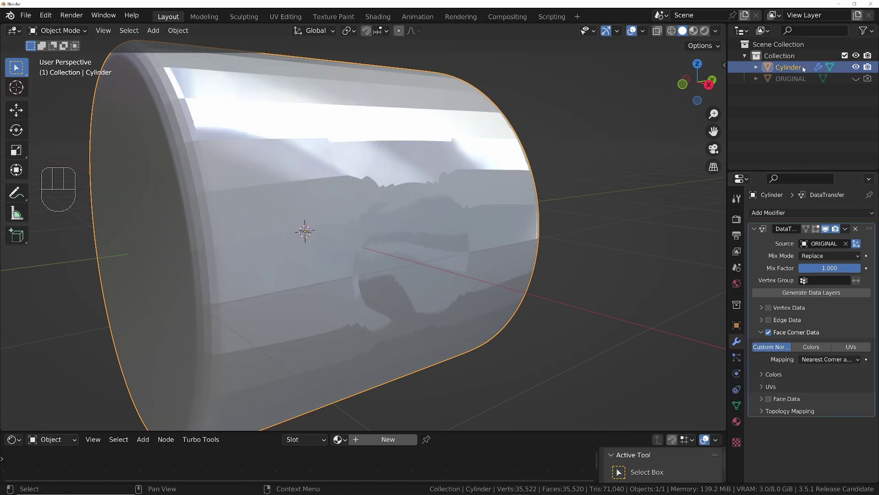
Hide the cylinder, show the ORIGINAL object, and apply Shade Auto Smooth to it.
{"action": "left_click", "coordinate": [856, 67]}
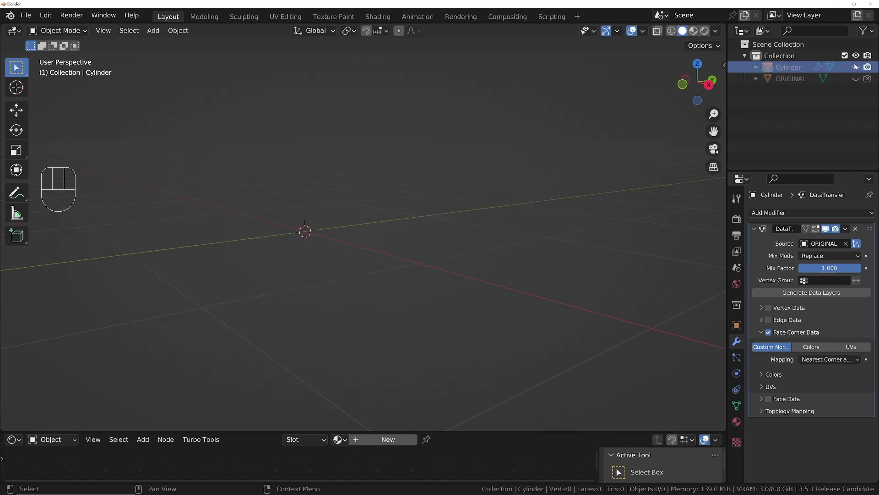
{"action": "left_click", "coordinate": [856, 78]}
{"action": "middle_click_drag", "start_coordinate": [439, 141], "coordinate": [428, 167], "text": "ctrl"}
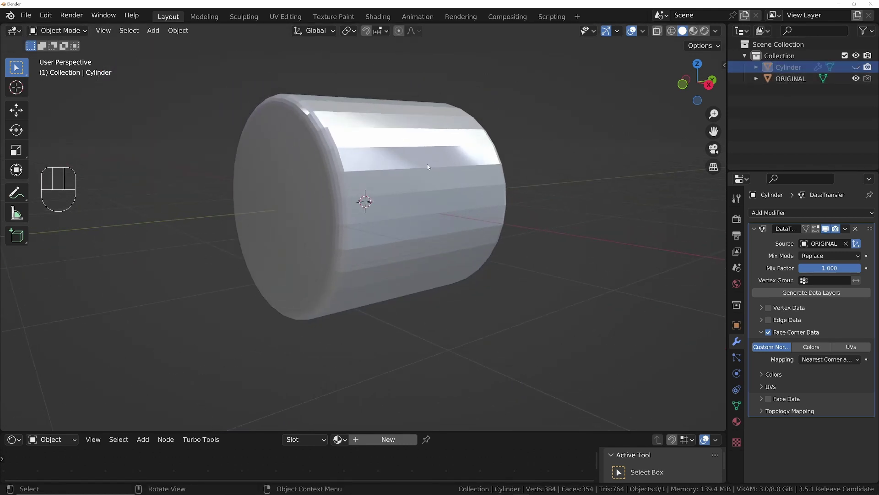
{"action": "left_click", "coordinate": [306, 177]}
{"action": "right_click", "coordinate": [316, 178]}
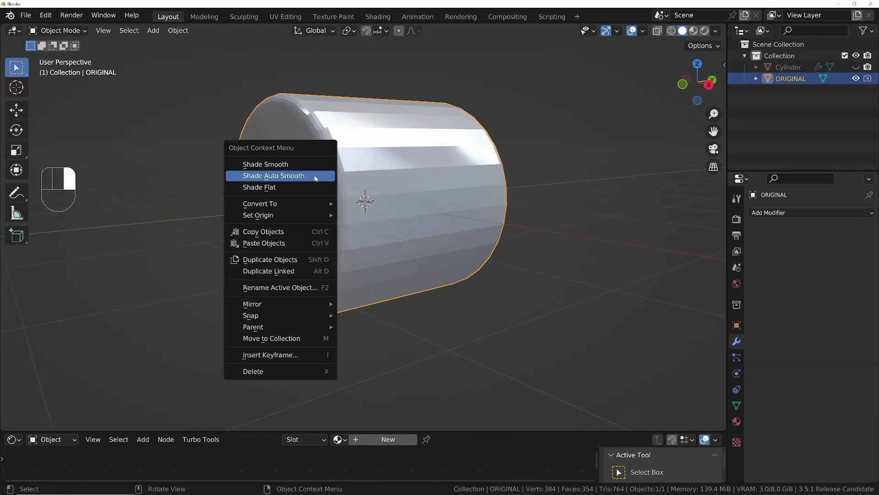
{"action": "left_click", "coordinate": [315, 177]}
Add a Subdivision modifier with 2 viewport levels to the ORIGINAL object.
{"action": "key", "text": "ctrl"}
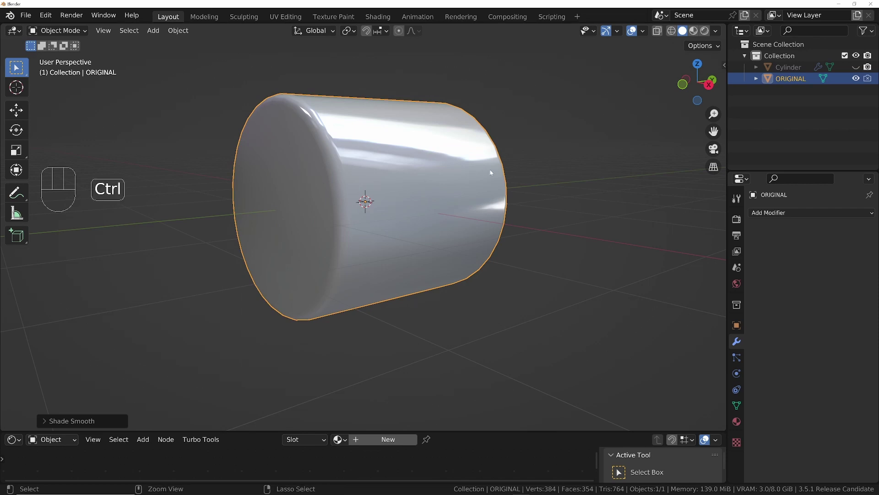
{"action": "key", "text": "ctrl+2"}
{"action": "middle_click_drag", "start_coordinate": [490, 172], "coordinate": [464, 191]}
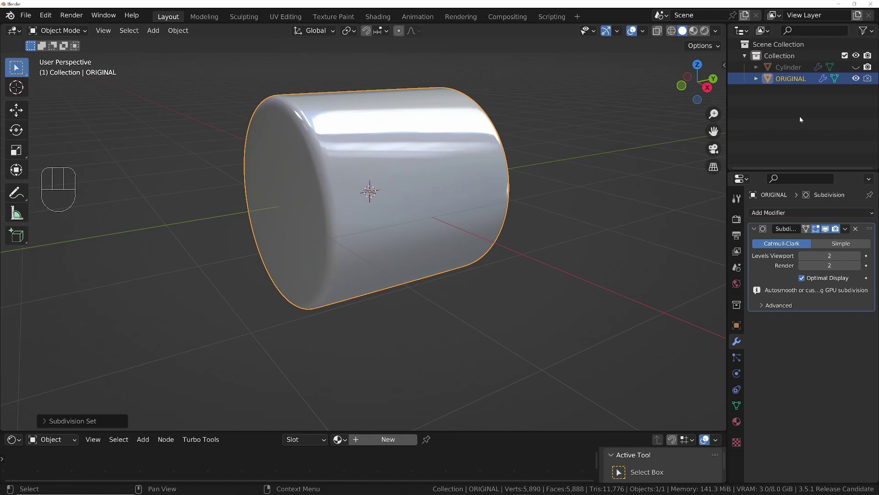
Hide ORIGINAL, show the cylinder again, and select it.
{"action": "left_click", "coordinate": [856, 78]}
{"action": "left_click", "coordinate": [856, 67]}
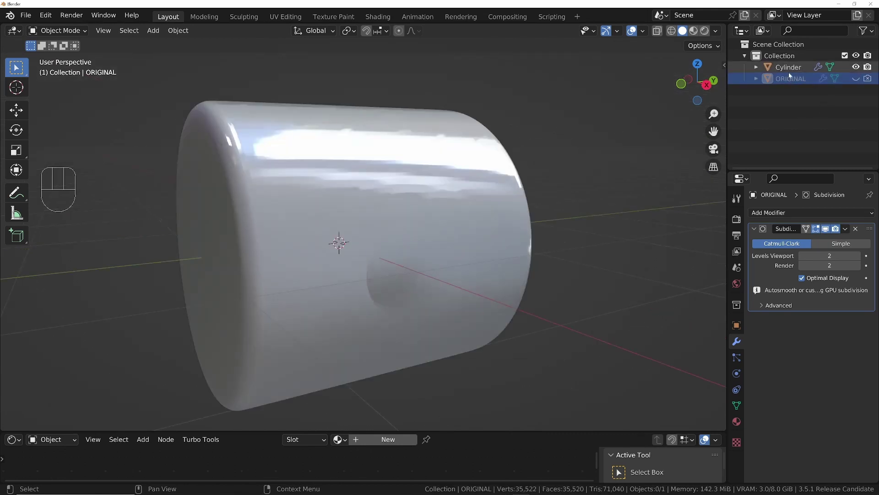
{"action": "left_click", "coordinate": [789, 69]}
{"action": "middle_click_drag", "start_coordinate": [507, 240], "coordinate": [520, 268]}
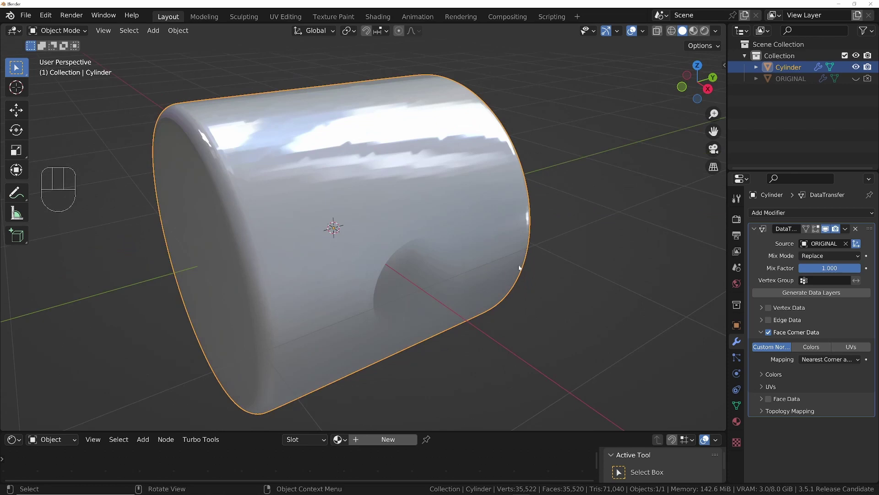
Set the Data Transfer modifier's face corner mapping to Projected Face Interpolated.
{"action": "left_click", "coordinate": [846, 362]}
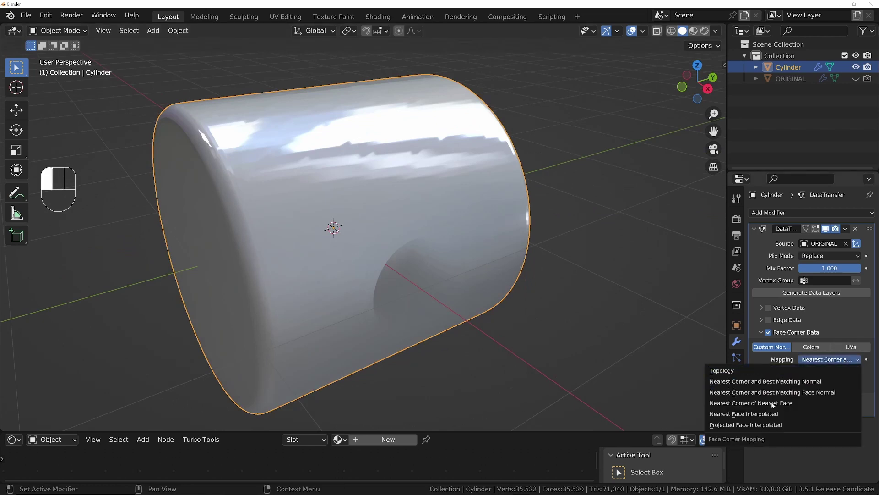
{"action": "left_click", "coordinate": [762, 426]}
{"action": "mouse_move", "coordinate": [504, 193]}
{"action": "middle_mouse_down"}
{"action": "mouse_move", "coordinate": [457, 151]}
{"action": "mouse_move", "coordinate": [483, 214]}
{"action": "middle_mouse_up"}
{"action": "scroll", "coordinate": [483, 214], "scroll_direction": "up", "scroll_amount": 3}
In Edit Mode, grow the cylinder's selection from the recess floor until it covers the recess walls and rounded rim.
{"action": "key", "text": "Tab"}
{"action": "scroll", "coordinate": [391, 271], "scroll_direction": "down", "scroll_amount": 2}
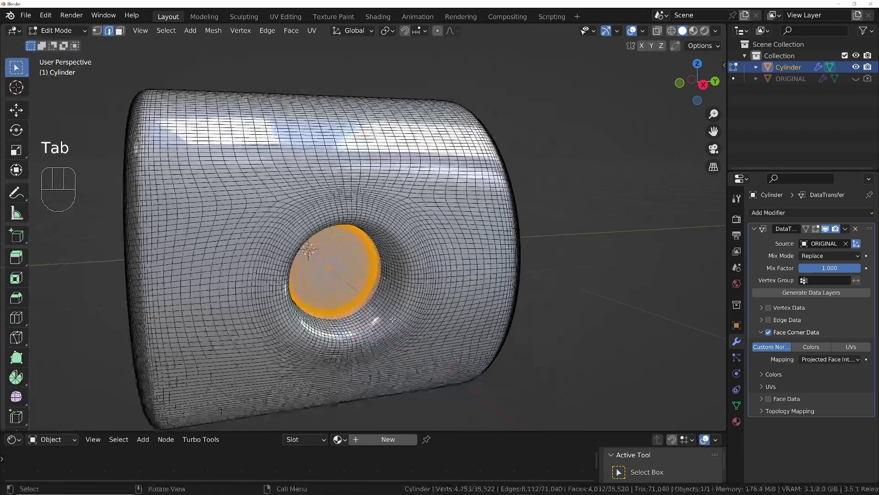
{"action": "middle_click_drag", "start_coordinate": [393, 320], "coordinate": [406, 261]}
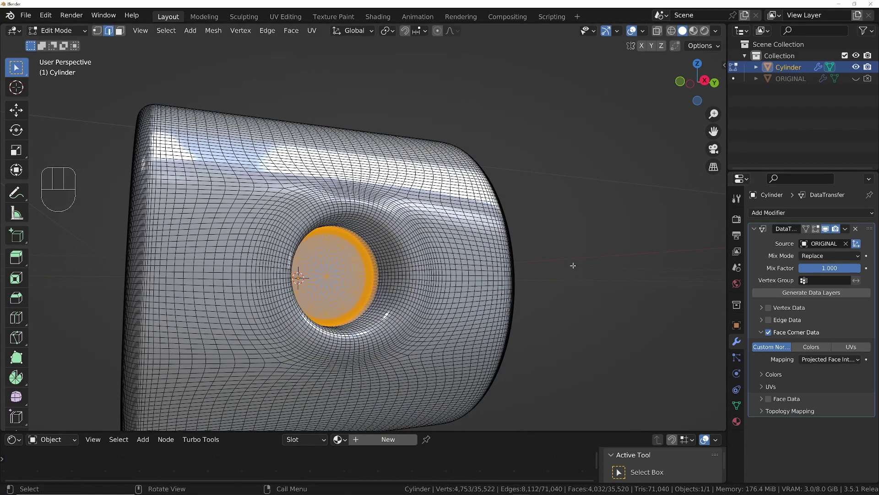
{"action": "scroll", "coordinate": [411, 285], "scroll_direction": "up", "scroll_amount": 4}
{"action": "key", "text": "ctrl+KP_Add"}
{"action": "key", "text": "ctrl+KP_Add"}
{"action": "key", "text": "ctrl+KP_Add"}
{"action": "key", "text": "ctrl+KP_Add"}
{"action": "key", "text": "ctrl+KP_Add"}
{"action": "key", "text": "ctrl+KP_Add"}
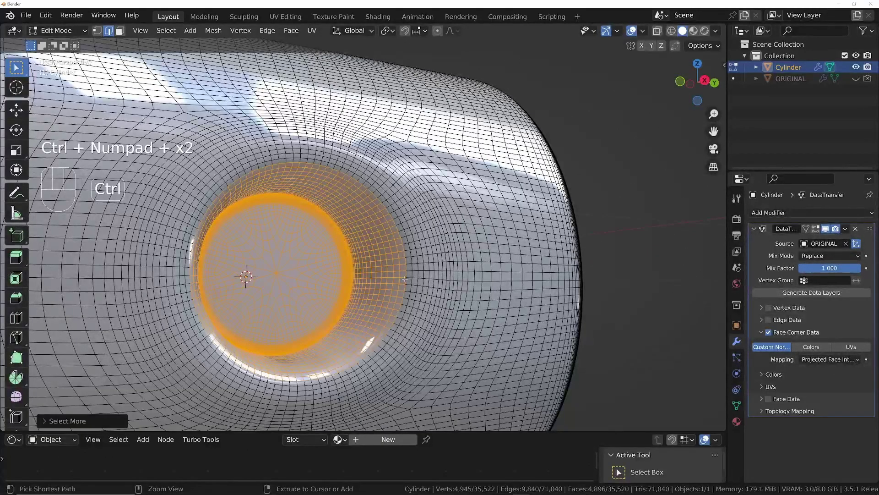
{"action": "middle_click_drag", "start_coordinate": [405, 278], "coordinate": [287, 270]}
{"action": "key", "text": "ctrl+KP_Add"}
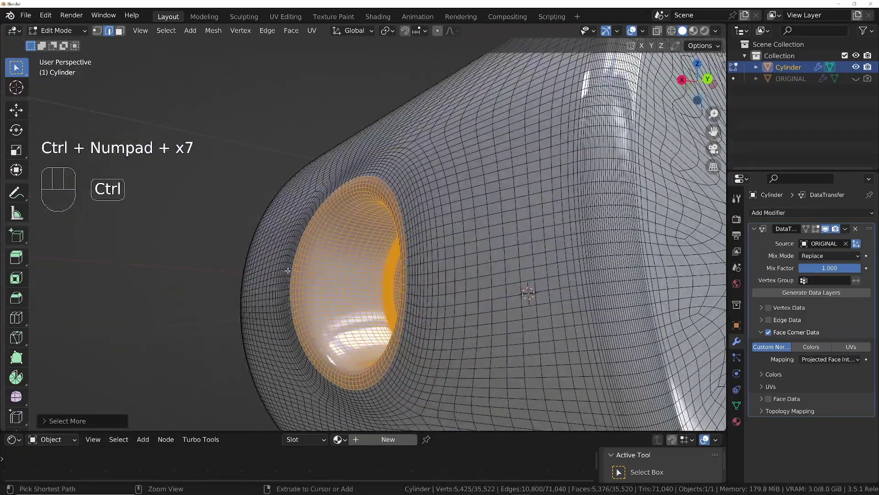
{"action": "middle_click_drag", "start_coordinate": [285, 222], "coordinate": [518, 243]}
{"action": "scroll", "coordinate": [474, 237], "scroll_direction": "down", "scroll_amount": 3}
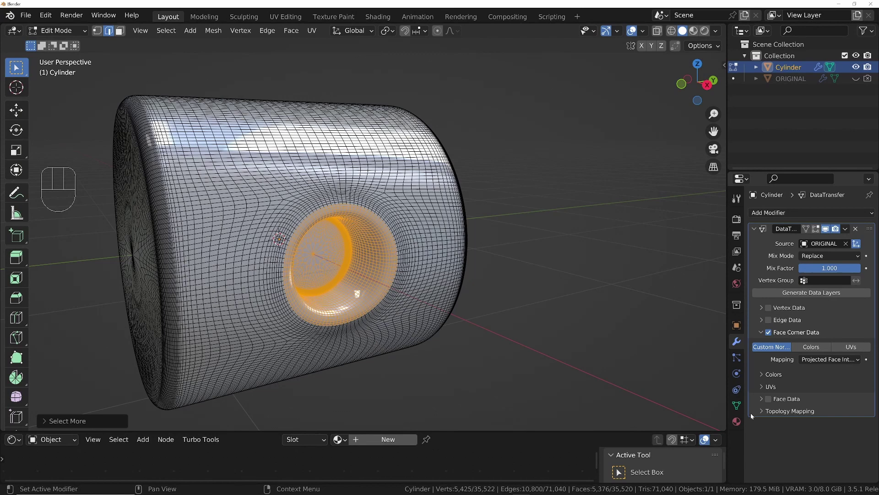
Create a vertex group named DONT SMOOTH and invert the selection to assign the surface outside the recess to it.
{"action": "left_click", "coordinate": [736, 405]}
{"action": "left_click", "coordinate": [866, 243]}
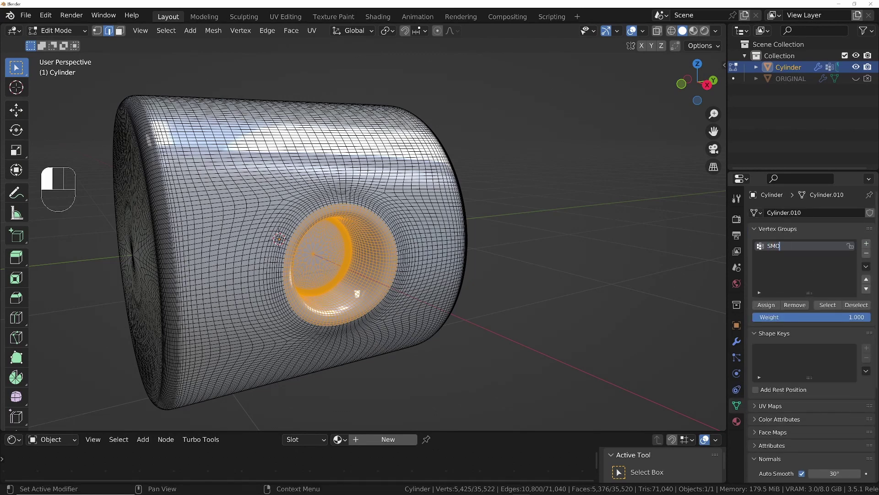
{"action": "key", "text": "BackSpace"}
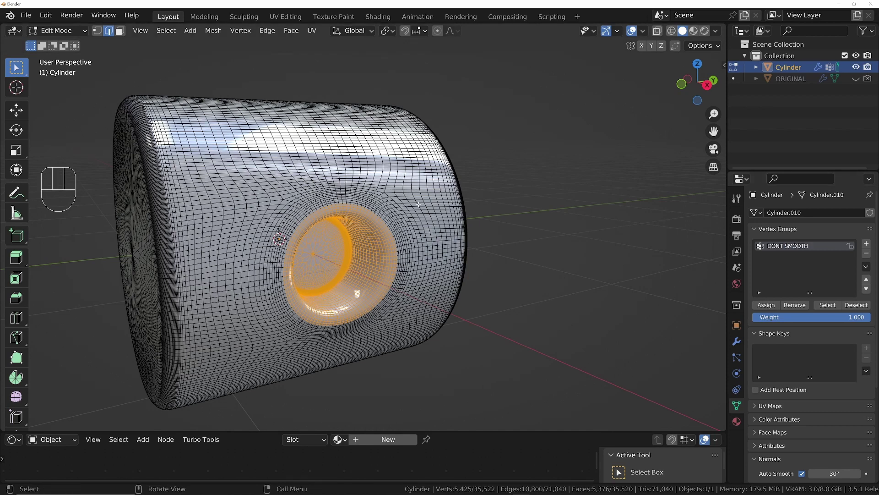
{"action": "key", "text": "ctrl+i"}
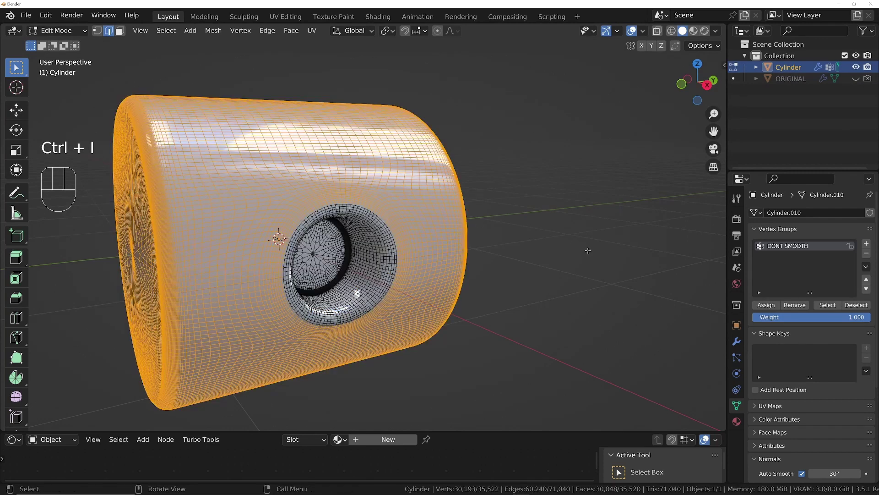
Return to Object Mode and limit the Data Transfer modifier to the DONT SMOOTH vertex group.
{"action": "left_click", "coordinate": [737, 342]}
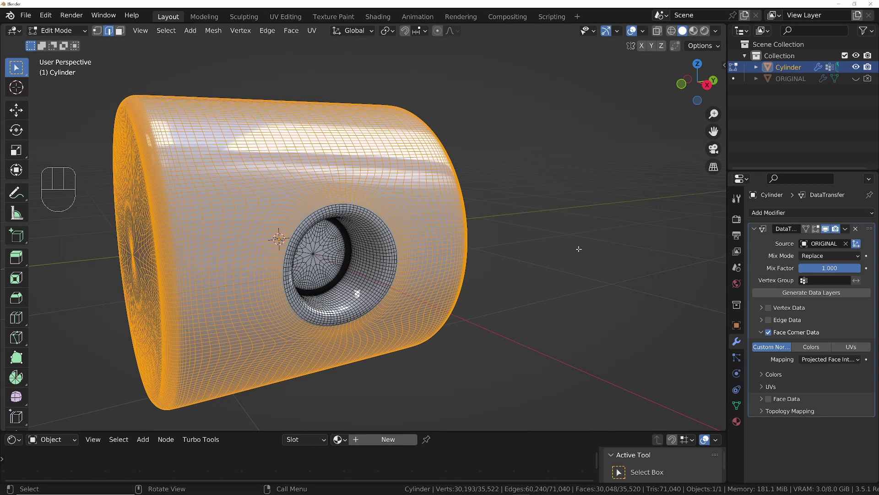
{"action": "key", "text": "Tab"}
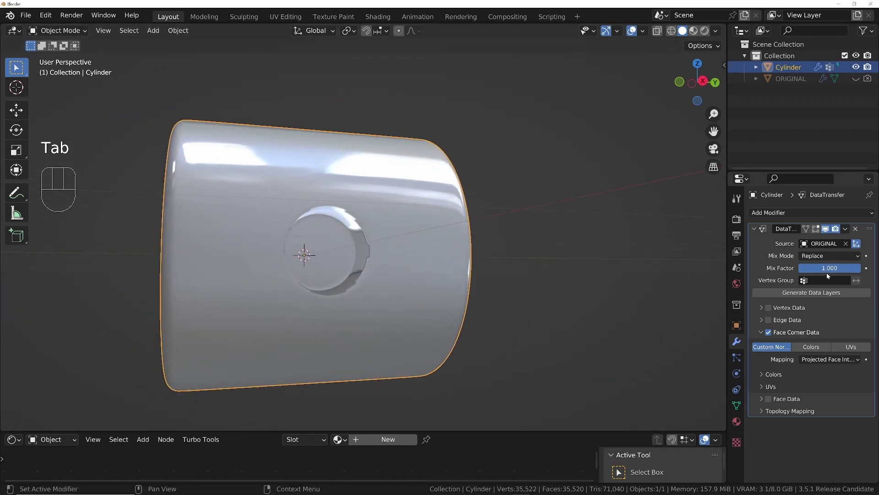
{"action": "left_click", "coordinate": [827, 280]}
{"action": "left_click", "coordinate": [789, 297]}
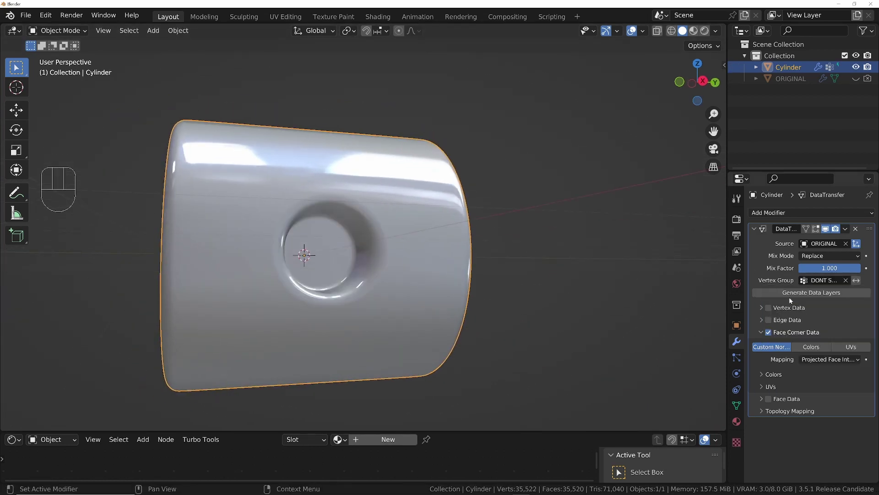
Compare the shading around the recess with the Data Transfer modifier's viewport display switched off and on.
{"action": "middle_click_drag", "start_coordinate": [426, 206], "coordinate": [500, 192]}
{"action": "middle_click_drag", "start_coordinate": [412, 175], "coordinate": [378, 156]}
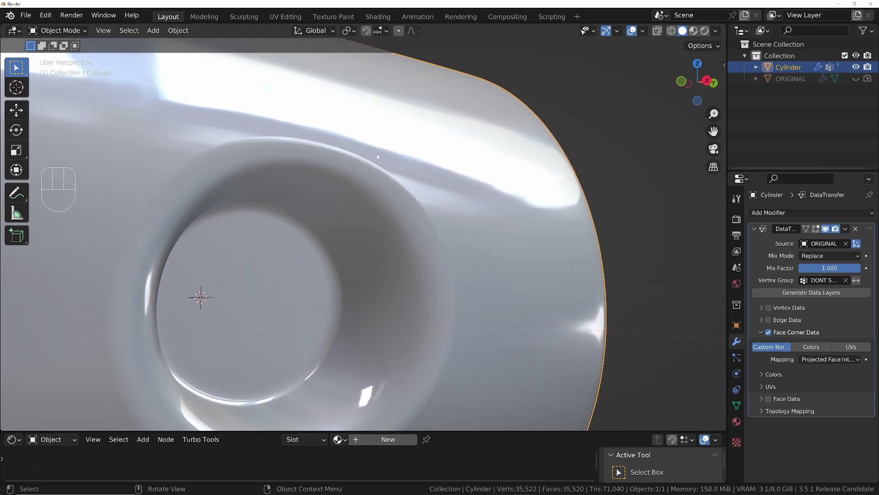
{"action": "left_click", "coordinate": [826, 232]}
{"action": "left_click", "coordinate": [827, 232]}
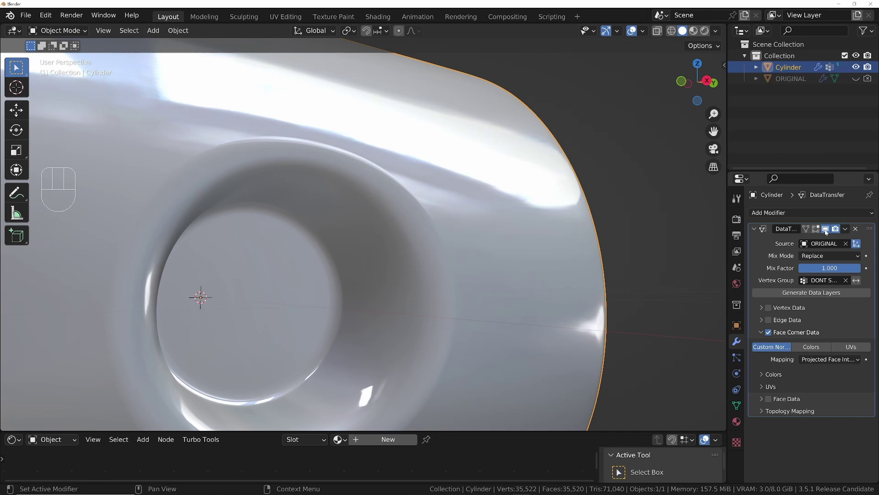
{"action": "left_click", "coordinate": [826, 232]}
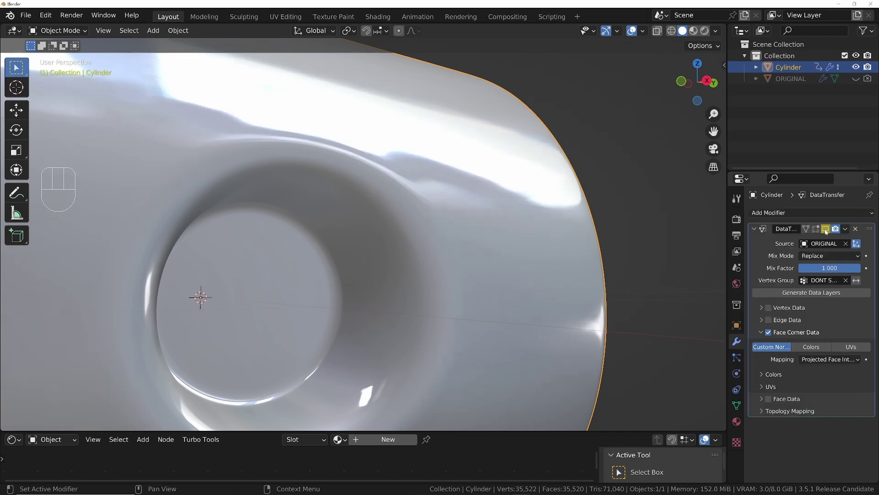
{"action": "left_click", "coordinate": [826, 233]}
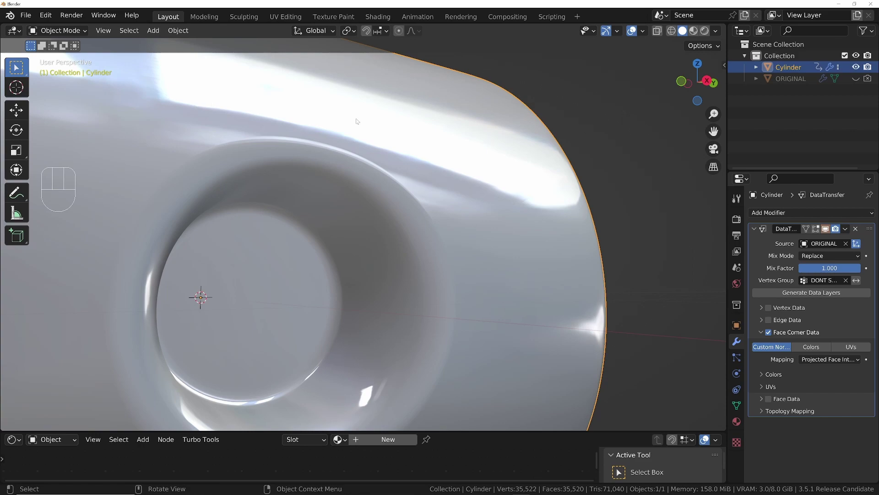
Grow the outer surface selection three steps into the recess rim and assign it to the DONT SMOOTH vertex group.
{"action": "middle_click_drag", "start_coordinate": [357, 121], "coordinate": [440, 167]}
{"action": "mouse_move", "coordinate": [531, 163]}
{"action": "middle_mouse_down"}
{"action": "mouse_move", "coordinate": [491, 164]}
{"action": "mouse_move", "coordinate": [541, 160]}
{"action": "middle_mouse_up"}
{"action": "scroll", "coordinate": [547, 160], "scroll_direction": "down", "scroll_amount": 6}
{"action": "key", "text": "Tab"}
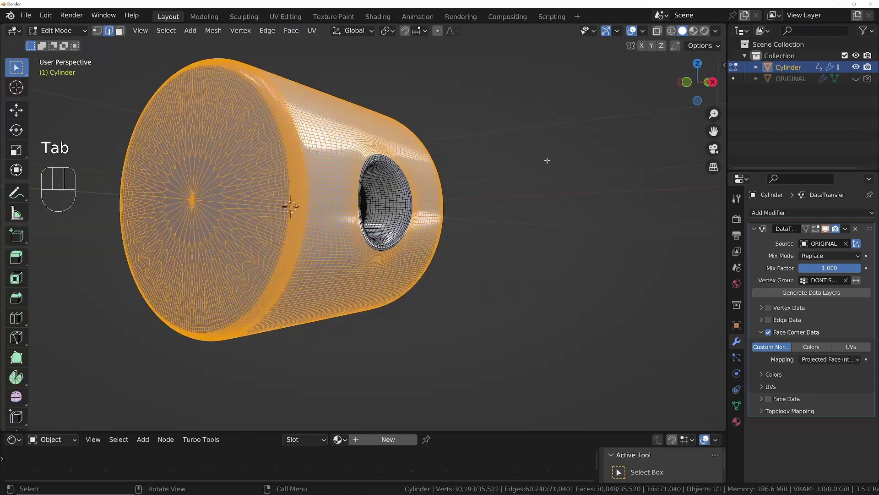
{"action": "scroll", "coordinate": [289, 207], "scroll_direction": "up", "scroll_amount": 4}
{"action": "middle_click_drag", "start_coordinate": [427, 194], "coordinate": [378, 188]}
{"action": "left_click", "coordinate": [400, 181], "text": "ctrl"}
{"action": "middle_click_drag", "start_coordinate": [377, 187], "coordinate": [378, 175], "text": "ctrl"}
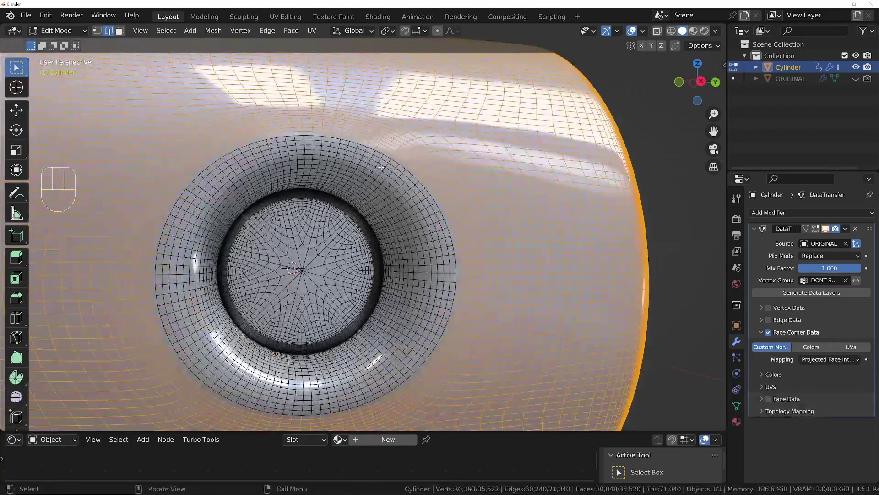
{"action": "key", "text": "ctrl+KP_Add"}
{"action": "key", "text": "ctrl+KP_Add"}
{"action": "key", "text": "ctrl+KP_Add"}
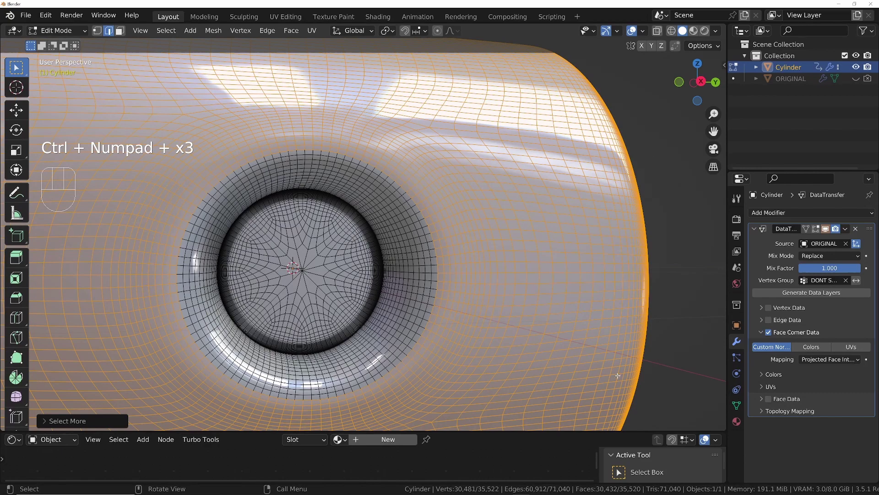
{"action": "left_click", "coordinate": [735, 405]}
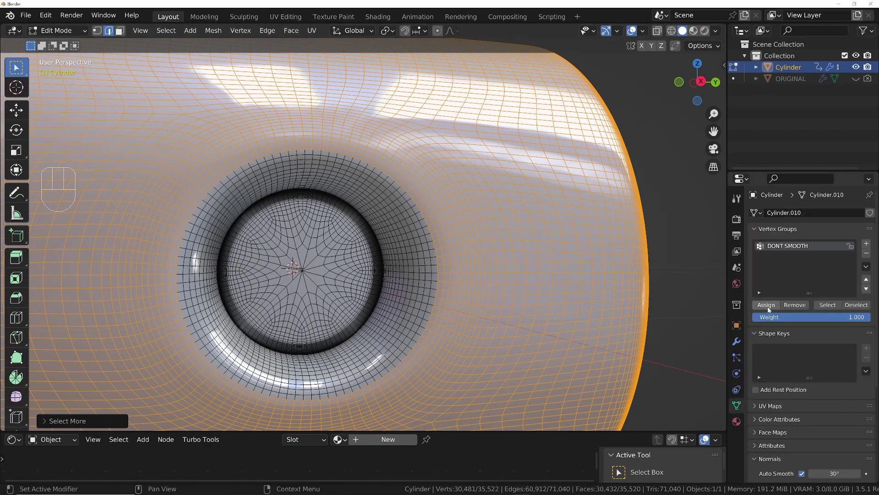
{"action": "middle_click_drag", "start_coordinate": [646, 285], "coordinate": [414, 261], "text": "ctrl"}
{"action": "key", "text": "Tab"}
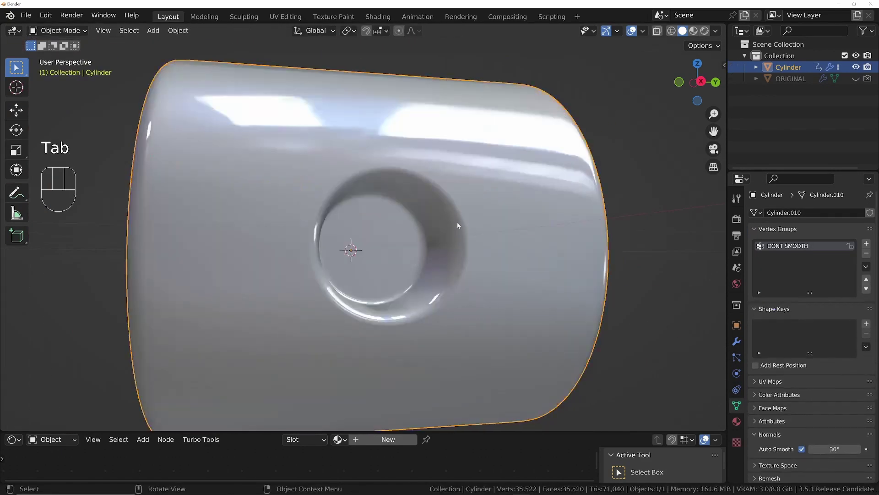
Shrink the outer selection four steps, invert it, and remove the recess and its rim from the DONT SMOOTH vertex group.
{"action": "middle_click_drag", "start_coordinate": [457, 222], "coordinate": [486, 298]}
{"action": "key", "text": "Tab"}
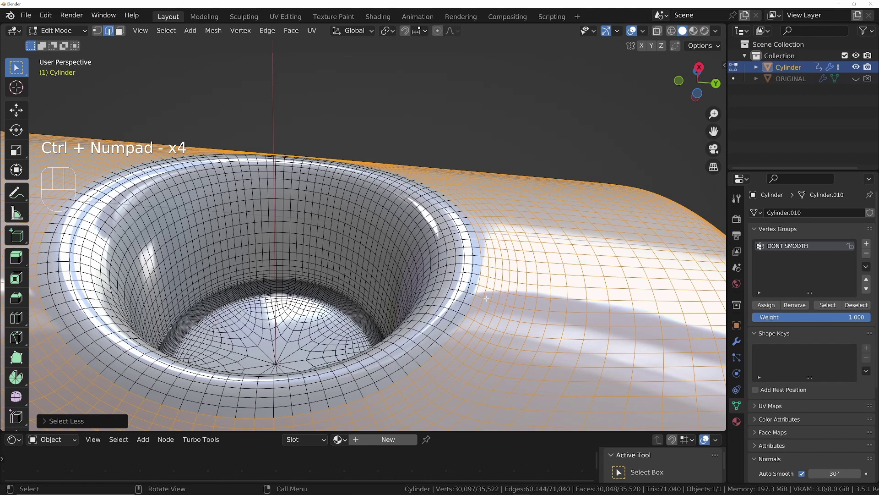
{"action": "middle_click_drag", "start_coordinate": [486, 298], "coordinate": [501, 268]}
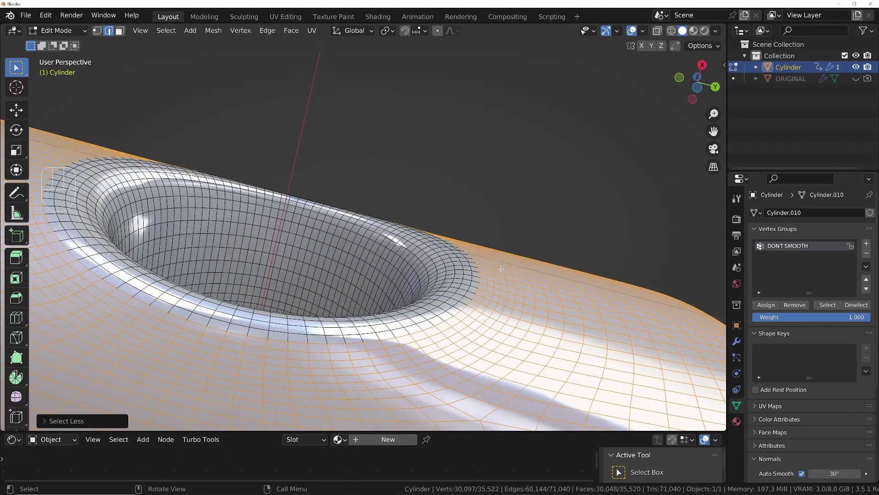
{"action": "key", "text": "ctrl+i"}
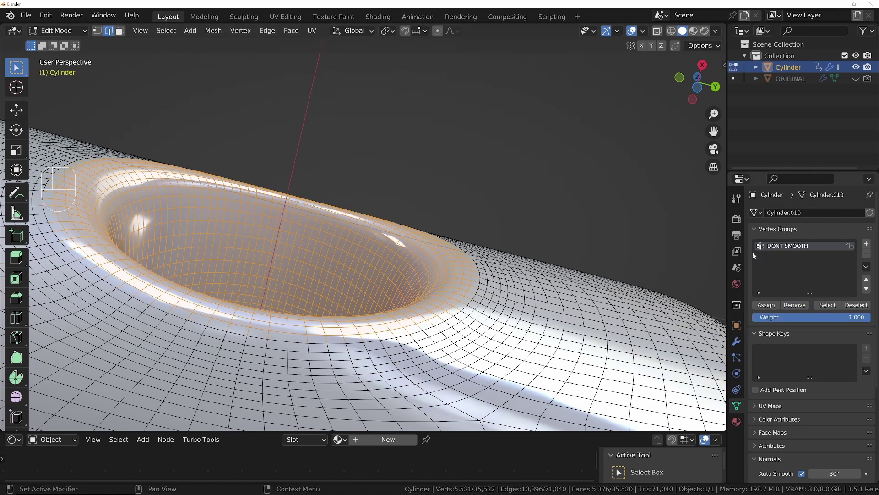
{"action": "key", "text": "Tab"}
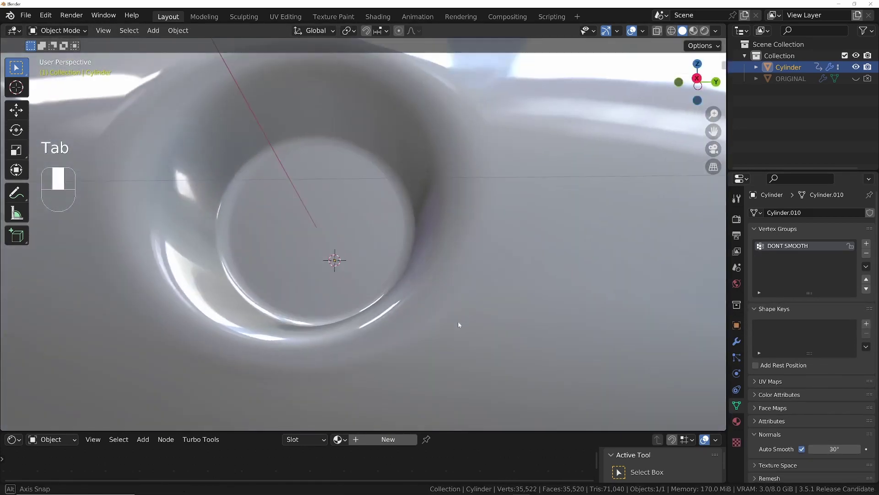